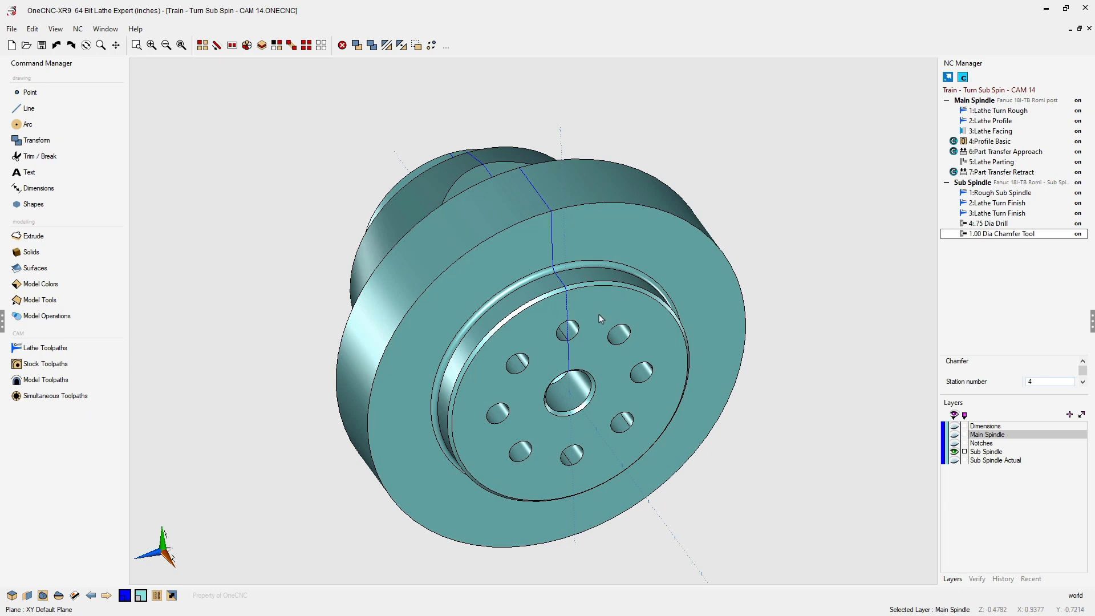
Step: Examine the sub spindle part's face with its ring of holes from several angles, and return to the Cad View
middle_drag(599, 313, 638, 309)
scroll(638, 309, up, 3)
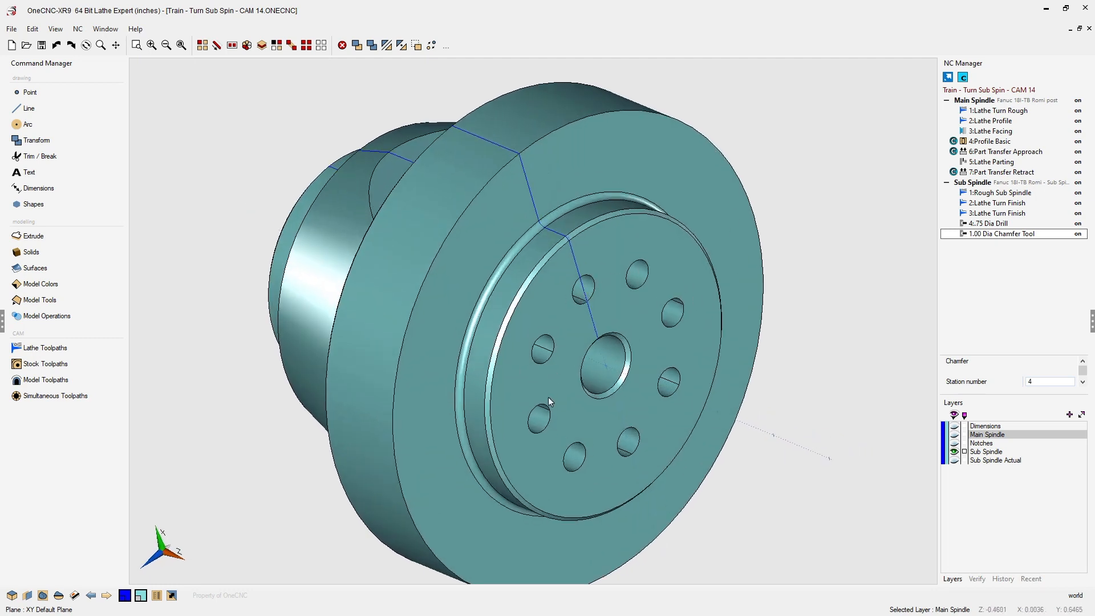
scroll(559, 388, down, 1)
scroll(563, 377, down, 2)
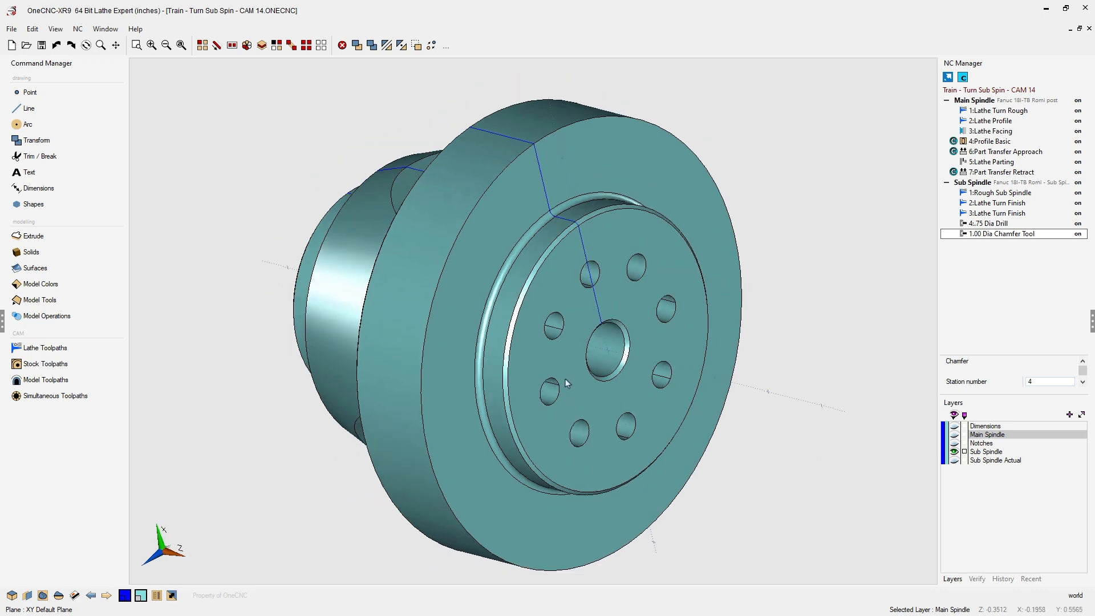
middle_drag(587, 368, 654, 324)
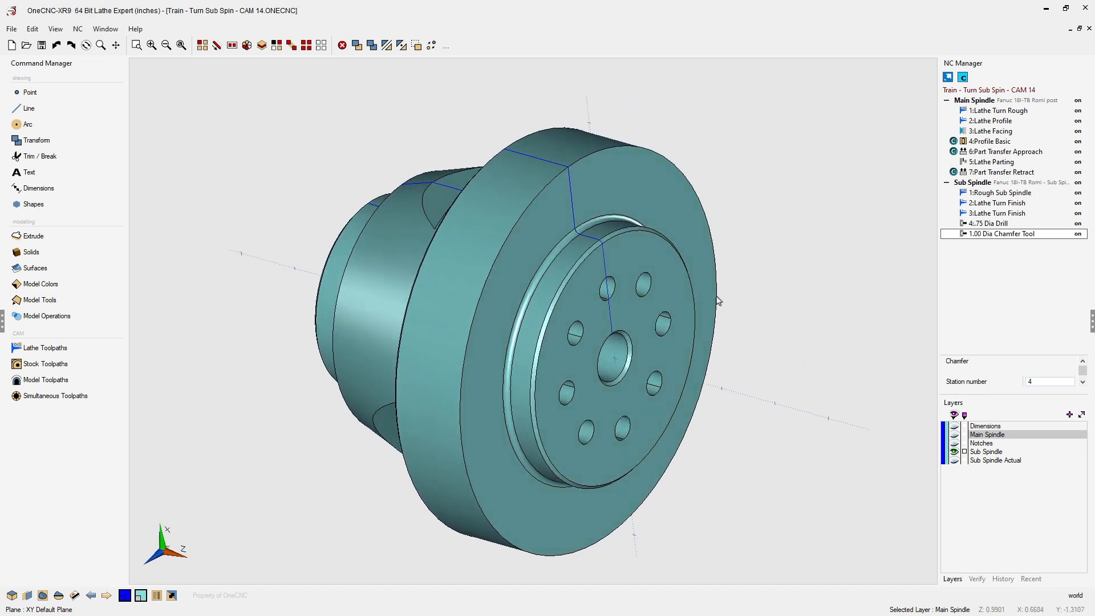
right_click(785, 311)
click(778, 217)
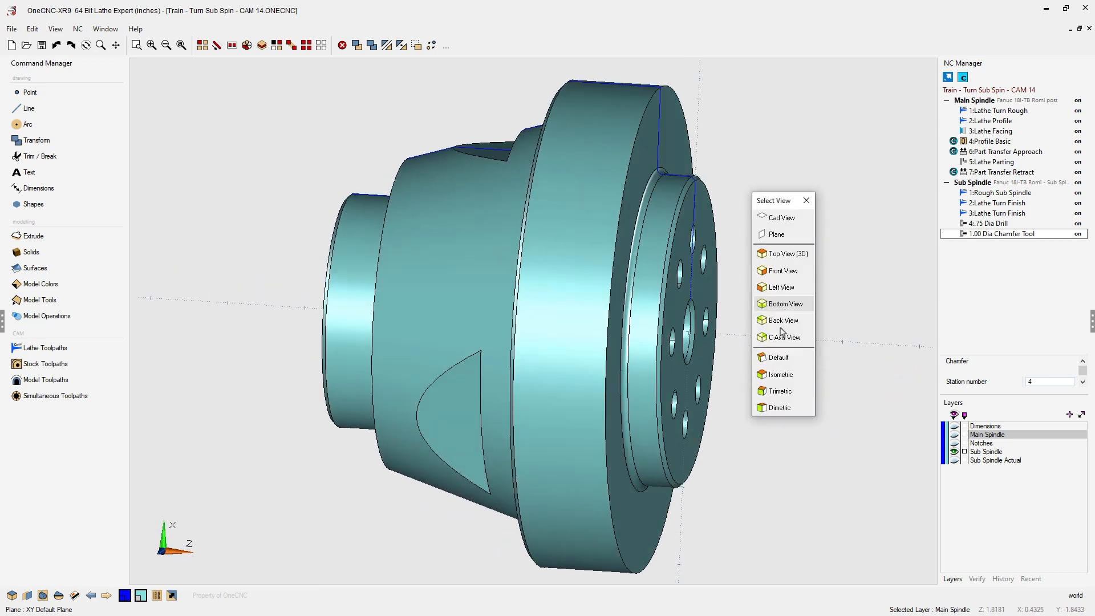
scroll(761, 317, down, 2)
middle_drag(760, 303, 684, 310)
Step: Show the Main Spindle layer instead of Sub Spindle, and view the Lathe Turn Rough operation's toolpath
click(955, 452)
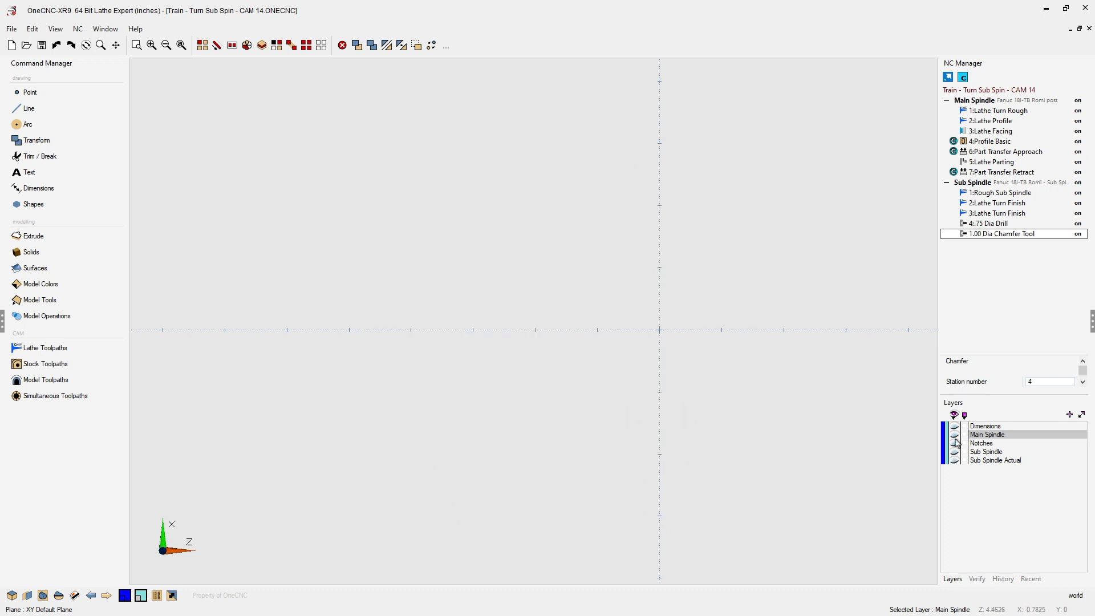
click(954, 435)
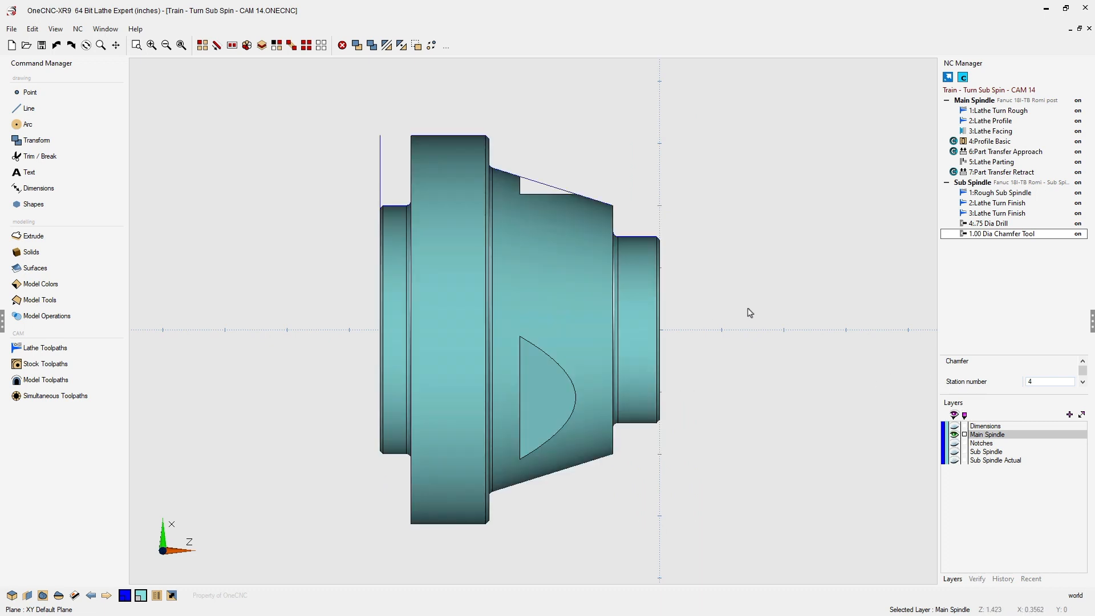
middle_drag(748, 310, 743, 315)
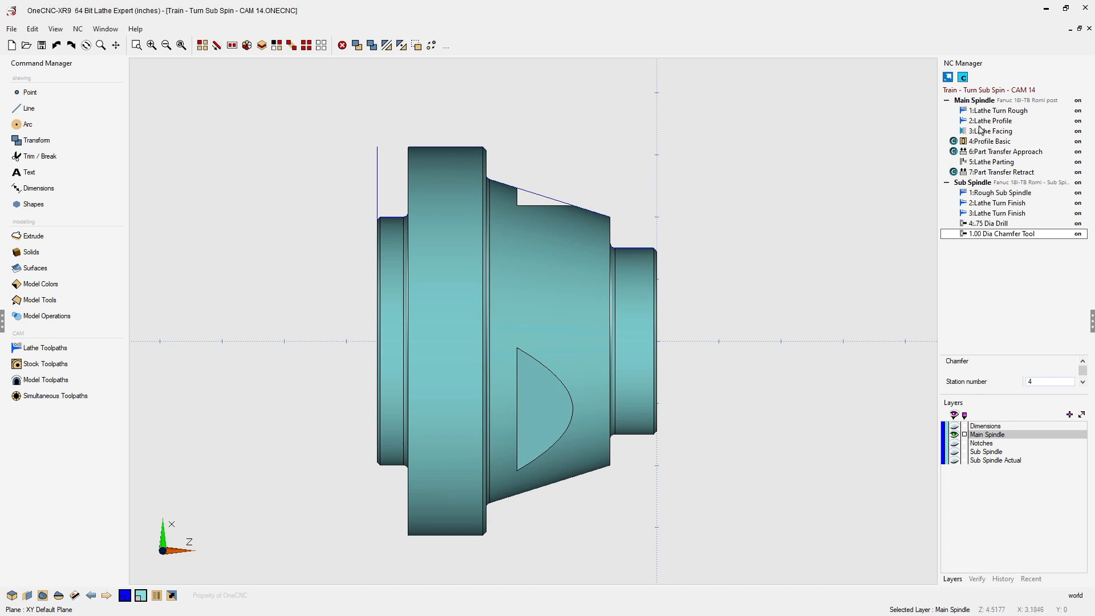
click(999, 112)
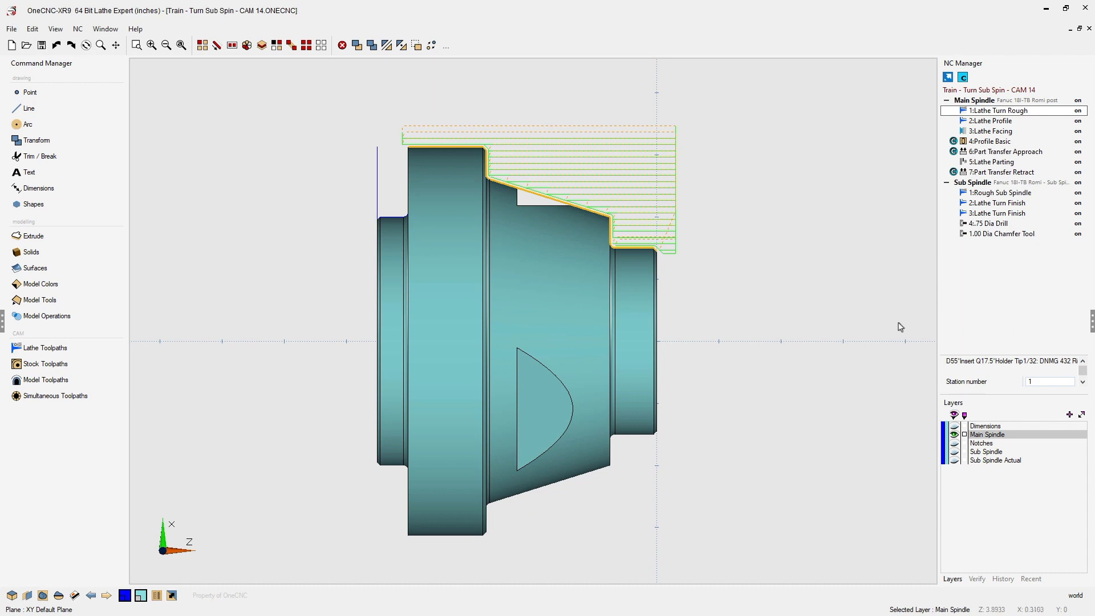
Step: Show the Sub Spindle layer instead of Main Spindle, and view the Rough Sub Spindle operation's toolpath
click(954, 435)
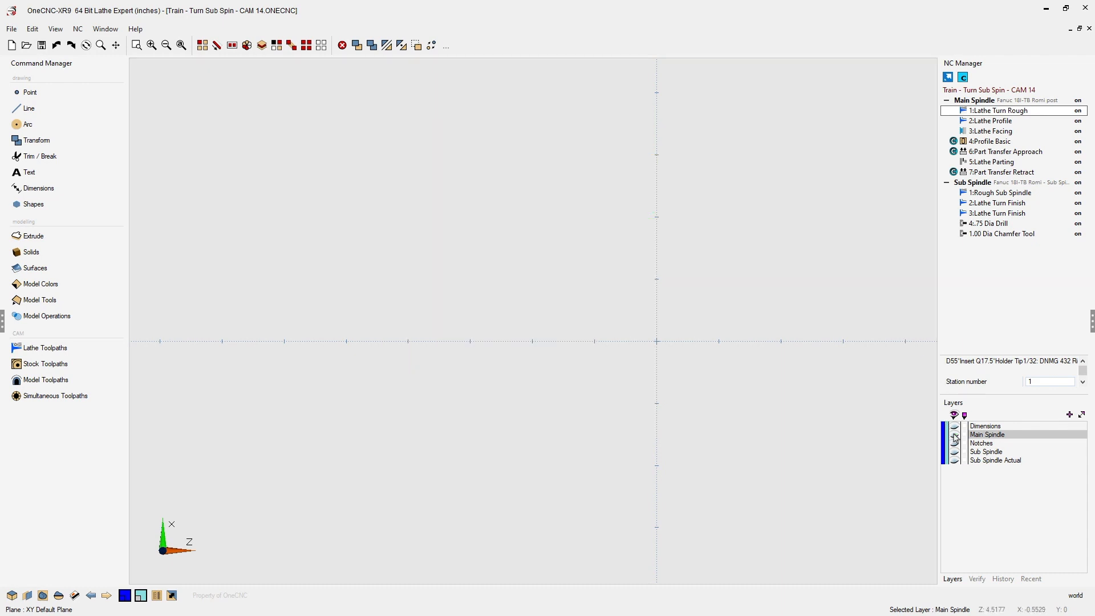
click(955, 452)
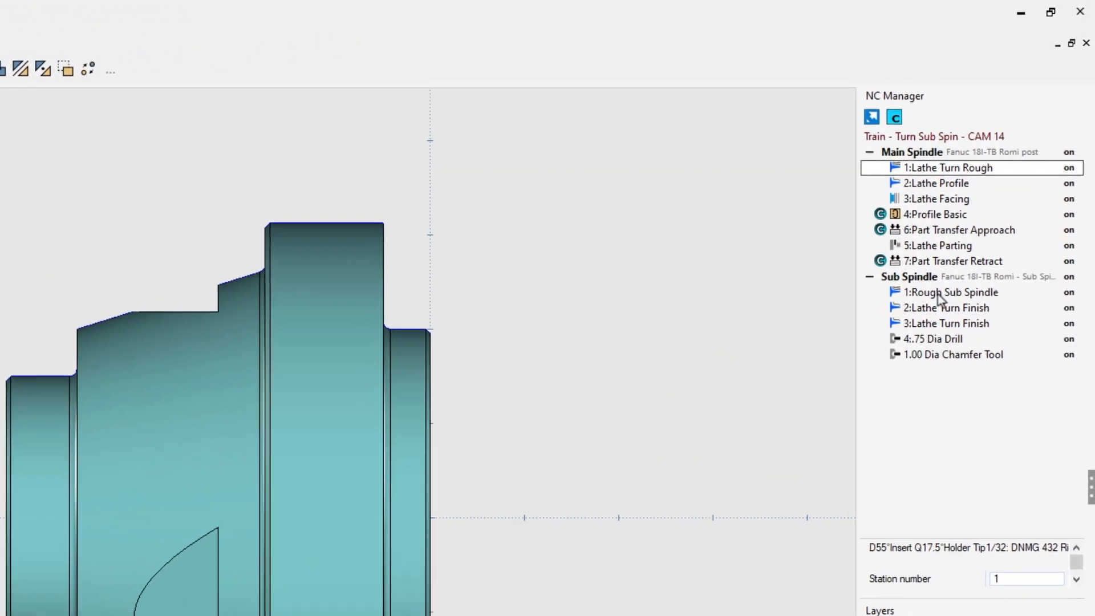
click(994, 193)
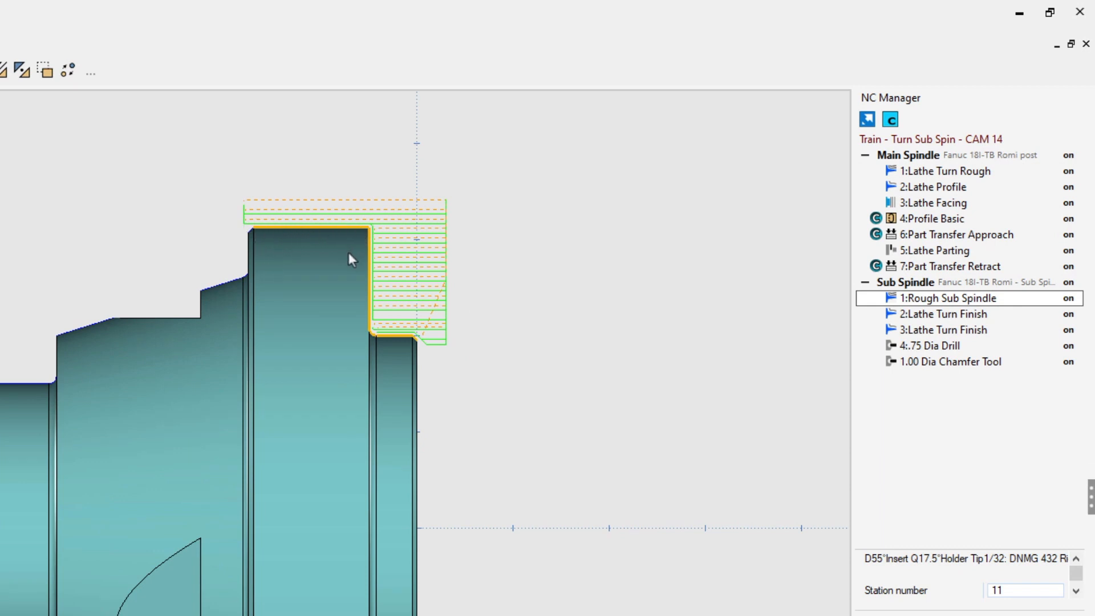
middle_drag(348, 252, 280, 235)
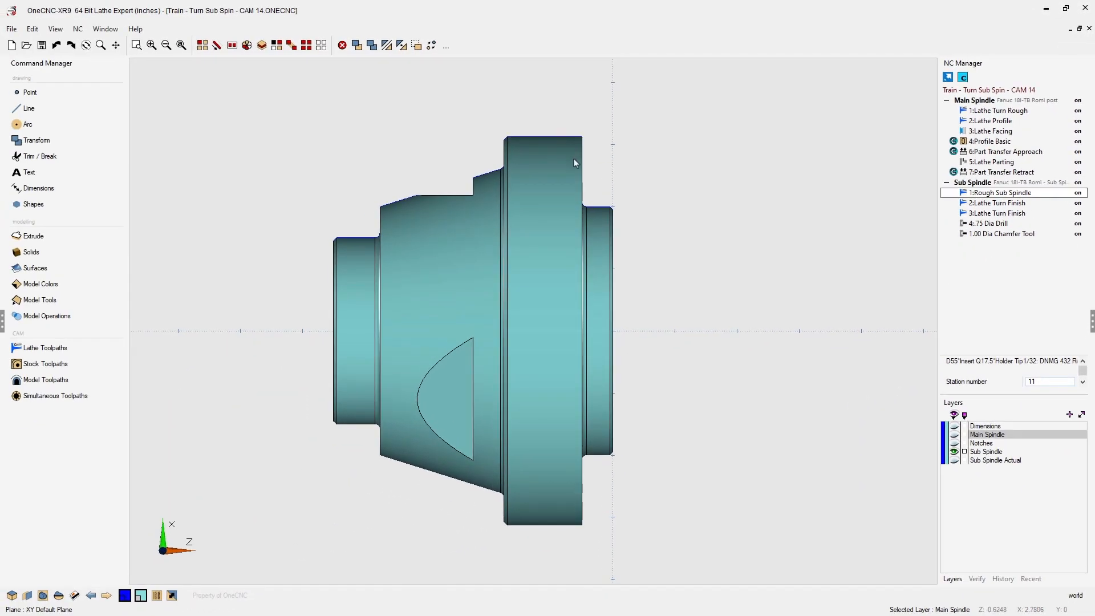
scroll(574, 158, up, 1)
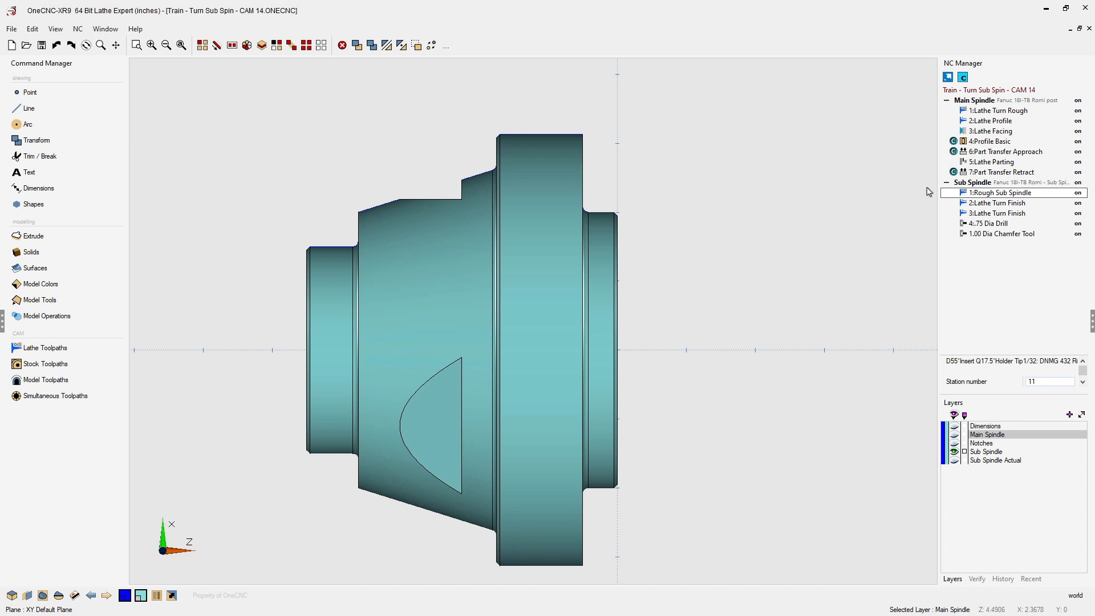
Step: Repick the Rough Sub Spindle operation's path, starting at the front chamfer and ending at the large flange's upper front corner
right_click(993, 195)
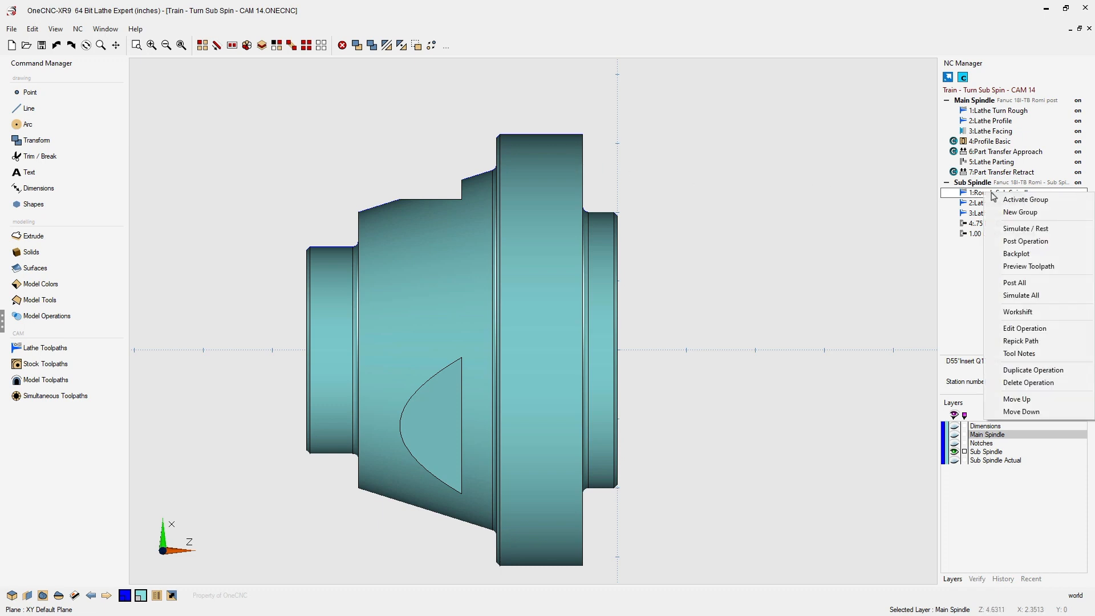
click(1020, 340)
scroll(686, 229, up, 4)
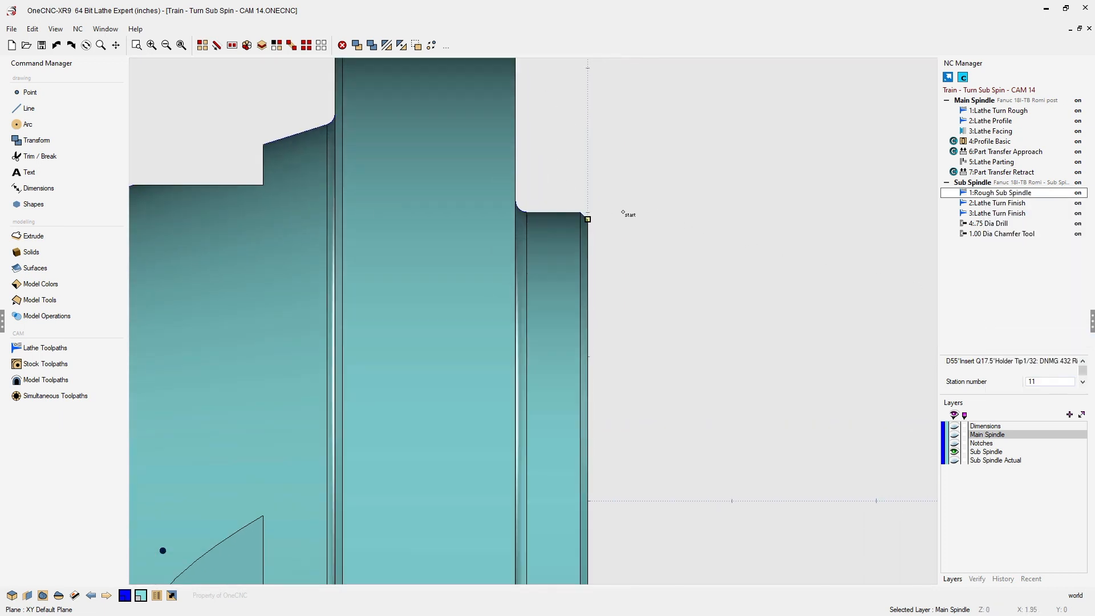
scroll(603, 201, up, 1)
middle_drag(594, 203, 668, 291)
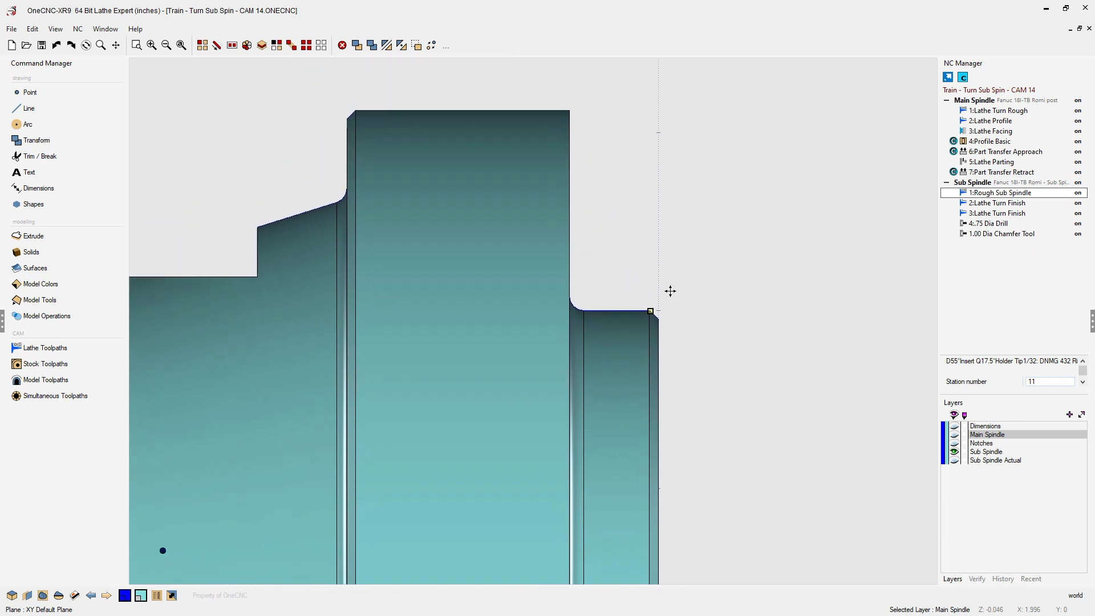
scroll(670, 297, up, 1)
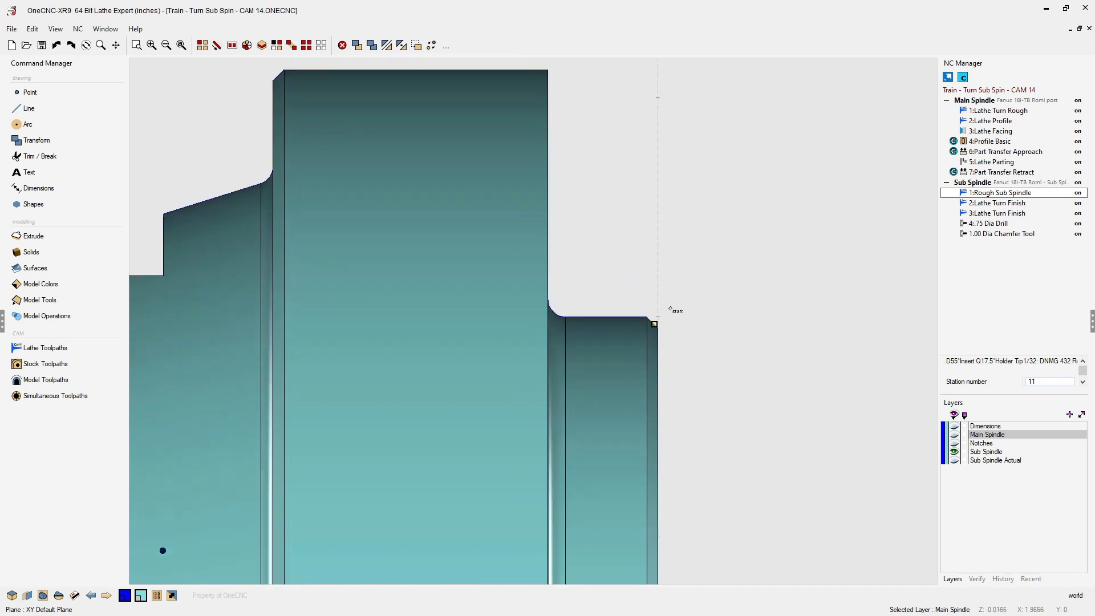
click(665, 314)
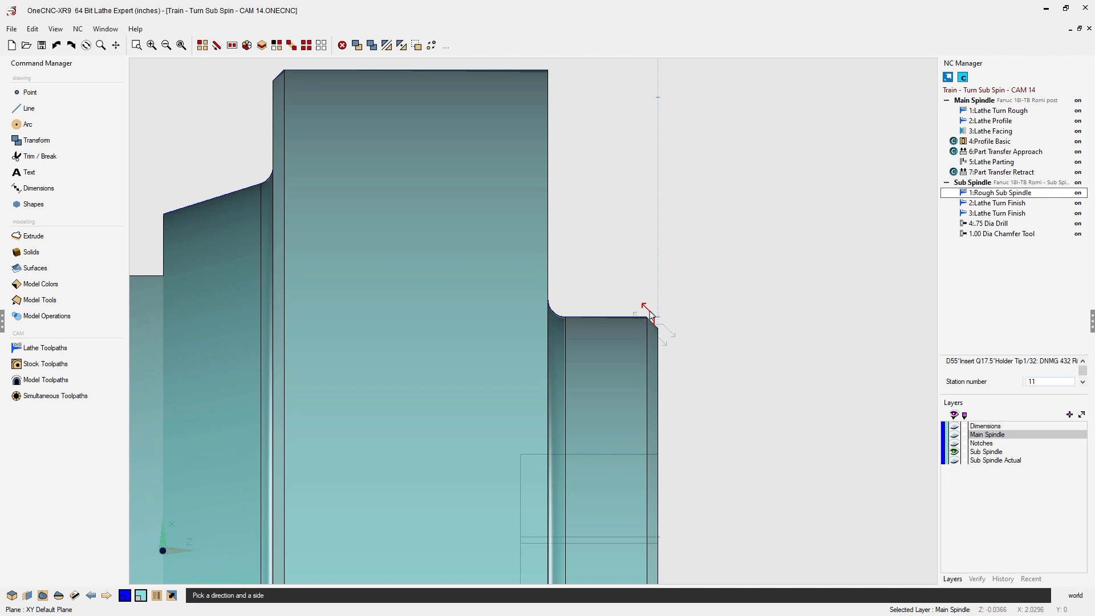
click(650, 315)
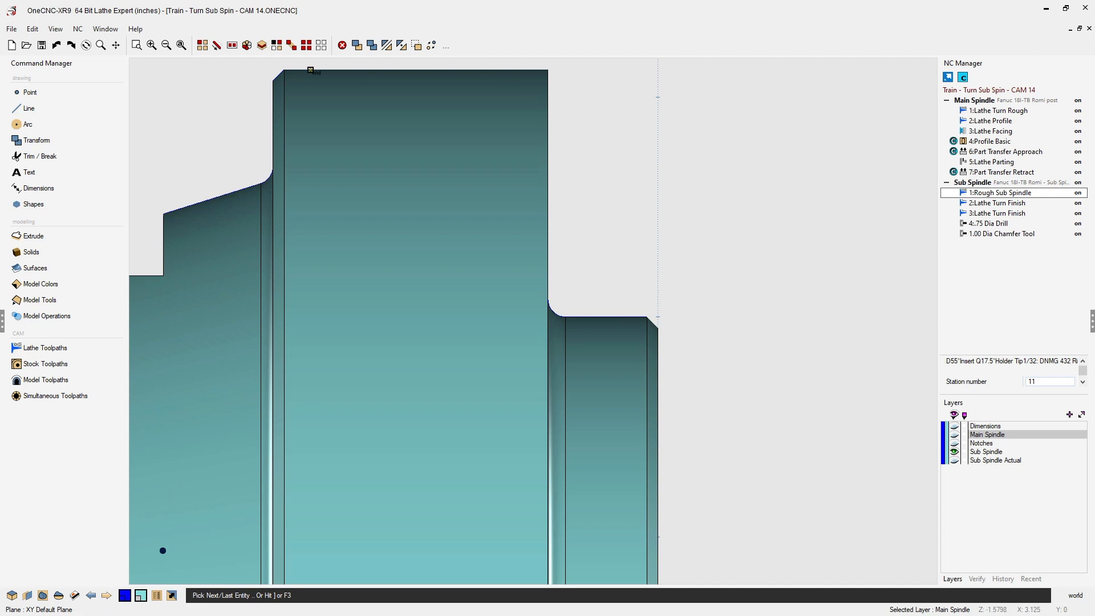
middle_drag(307, 69, 429, 183)
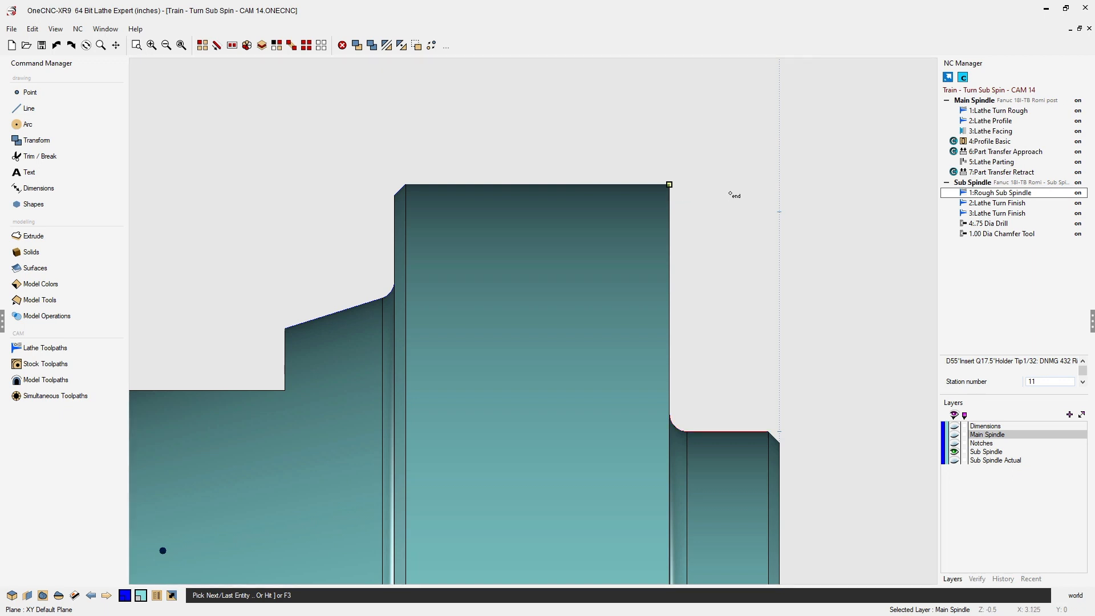
click(730, 194)
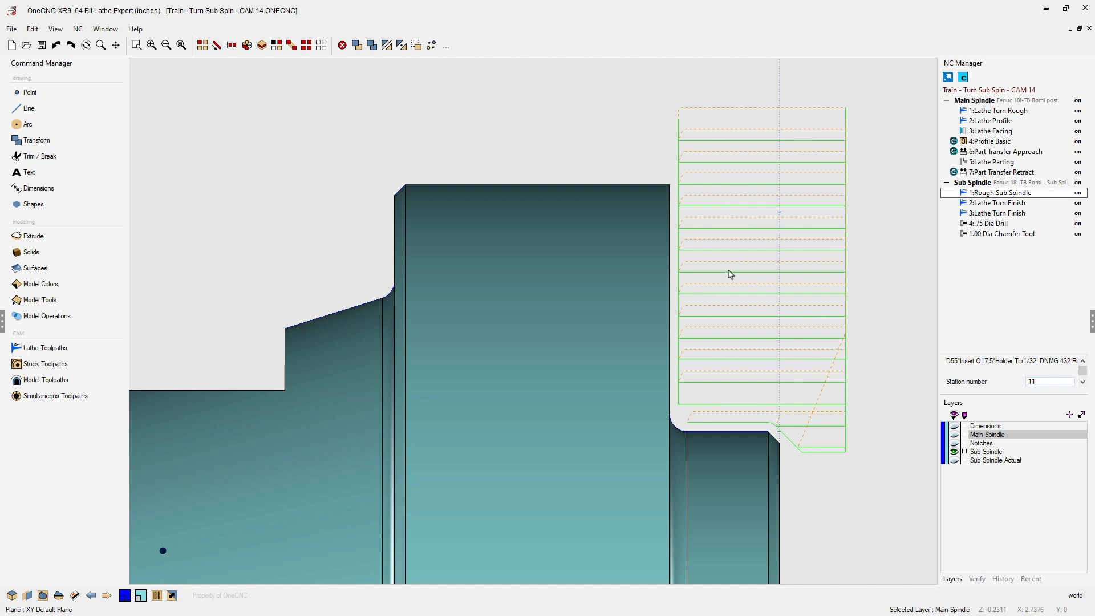
Step: Add a new layer and name it 8 Holes On Face
scroll(727, 270, down, 4)
scroll(699, 348, down, 2)
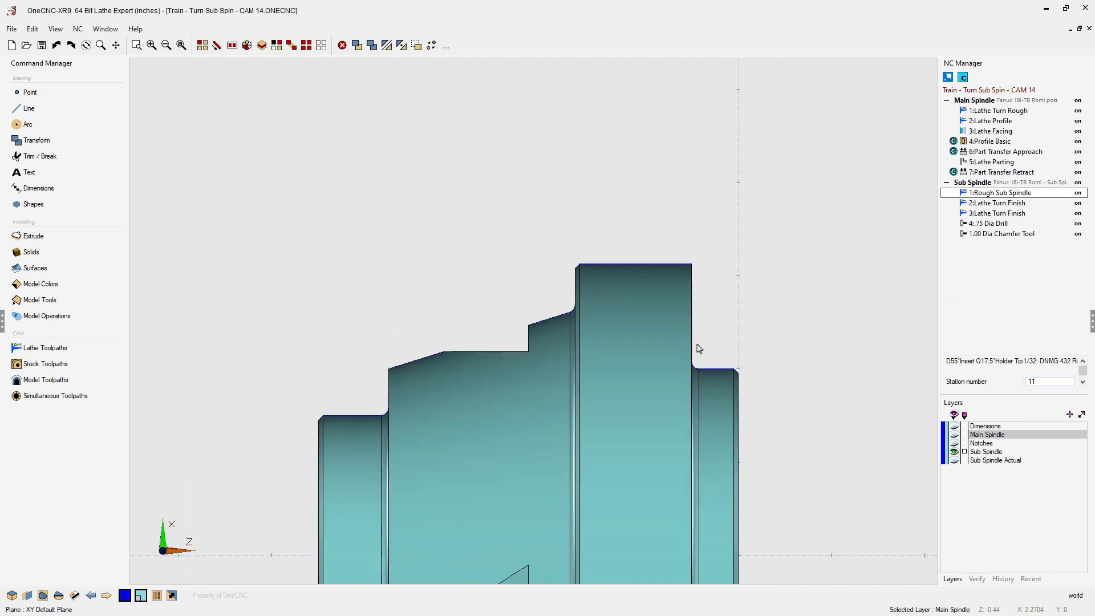
middle_drag(696, 365, 681, 202)
scroll(680, 249, down, 1)
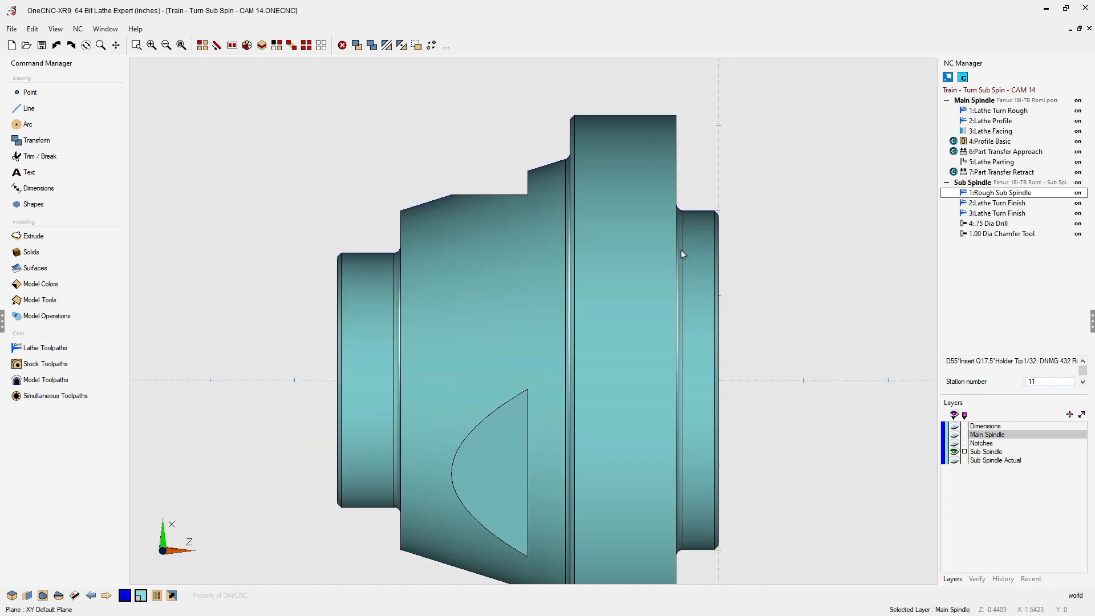
middle_drag(680, 249, 634, 237)
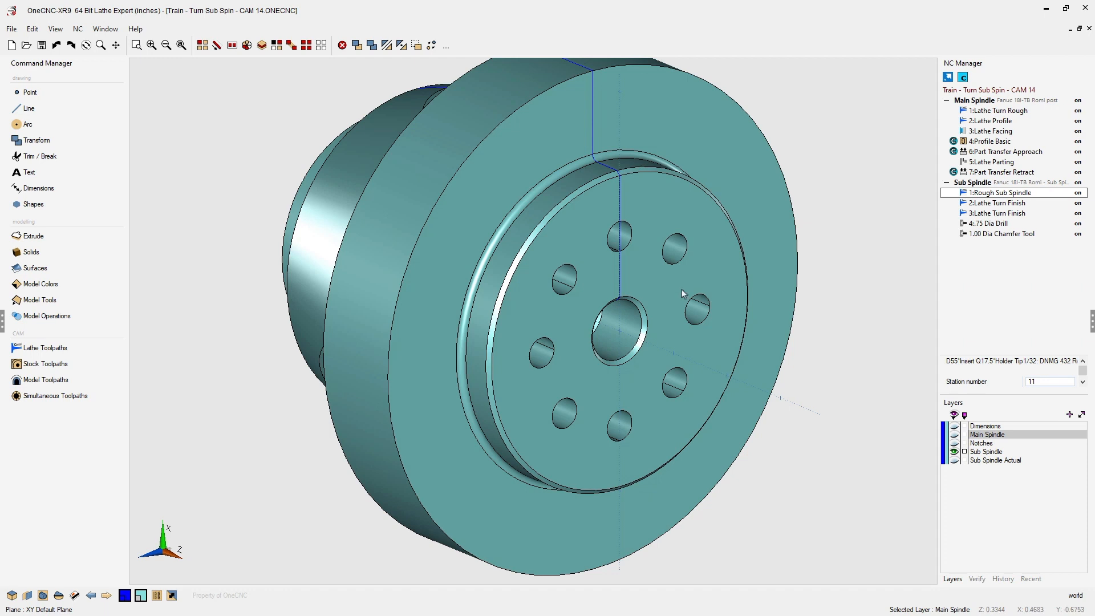
right_click(973, 489)
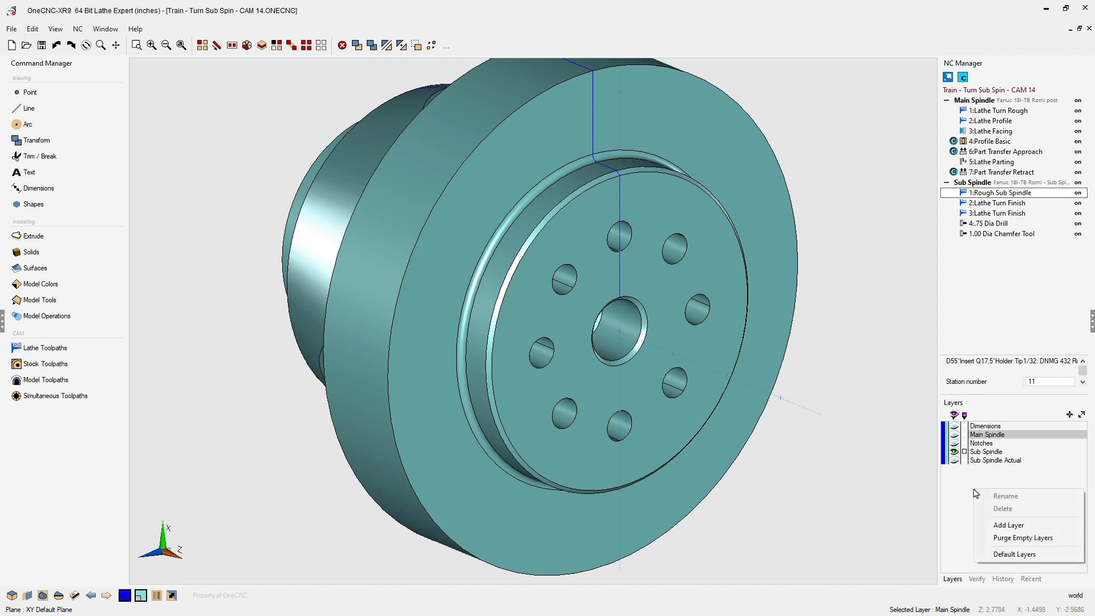
click(1005, 525)
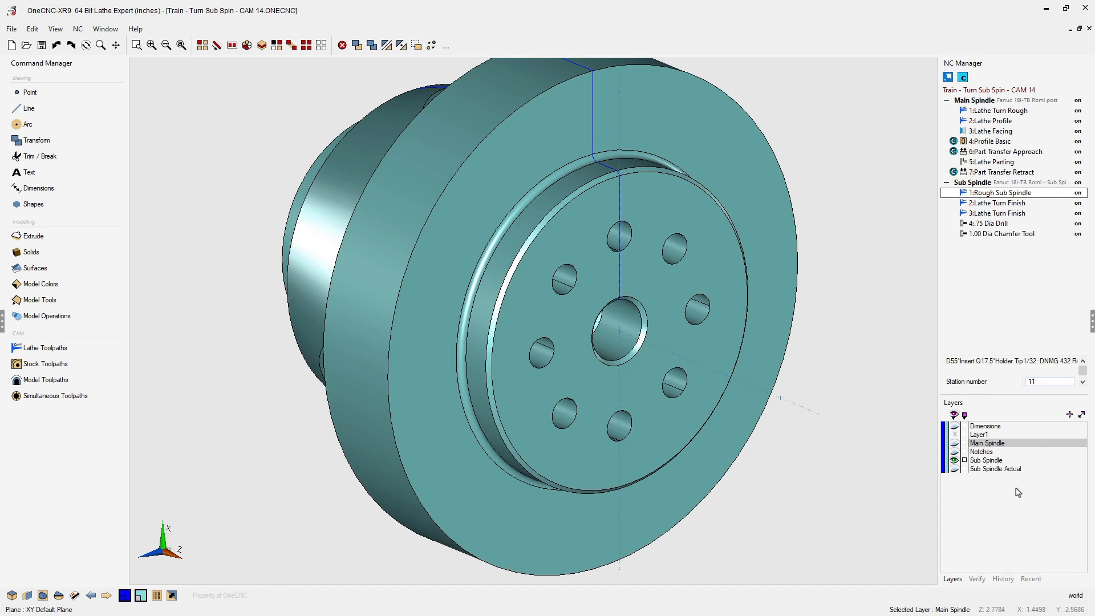
click(978, 435)
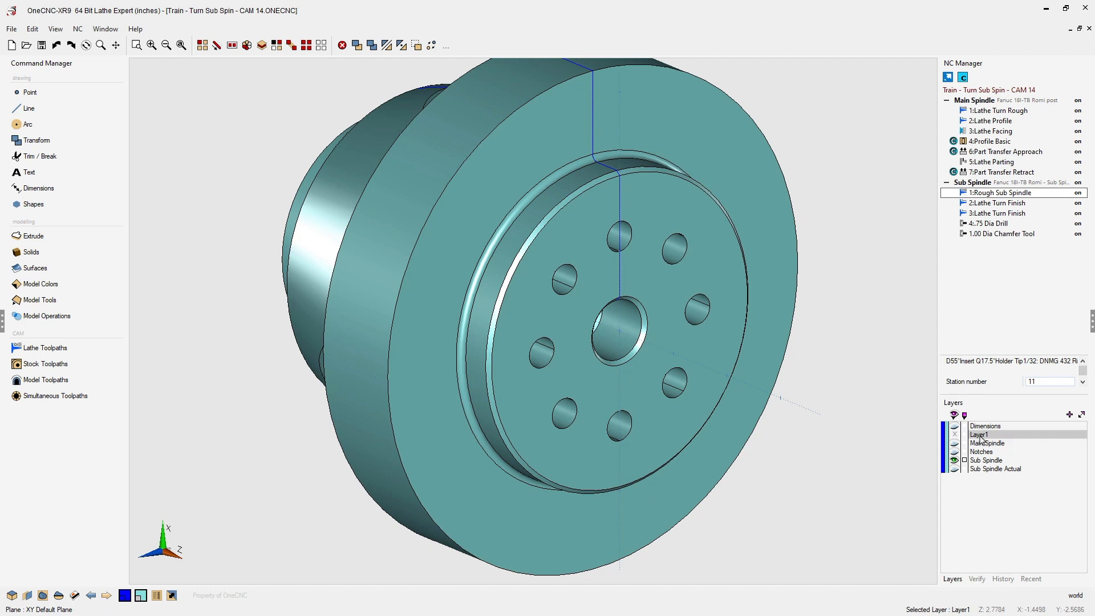
double_click(980, 436)
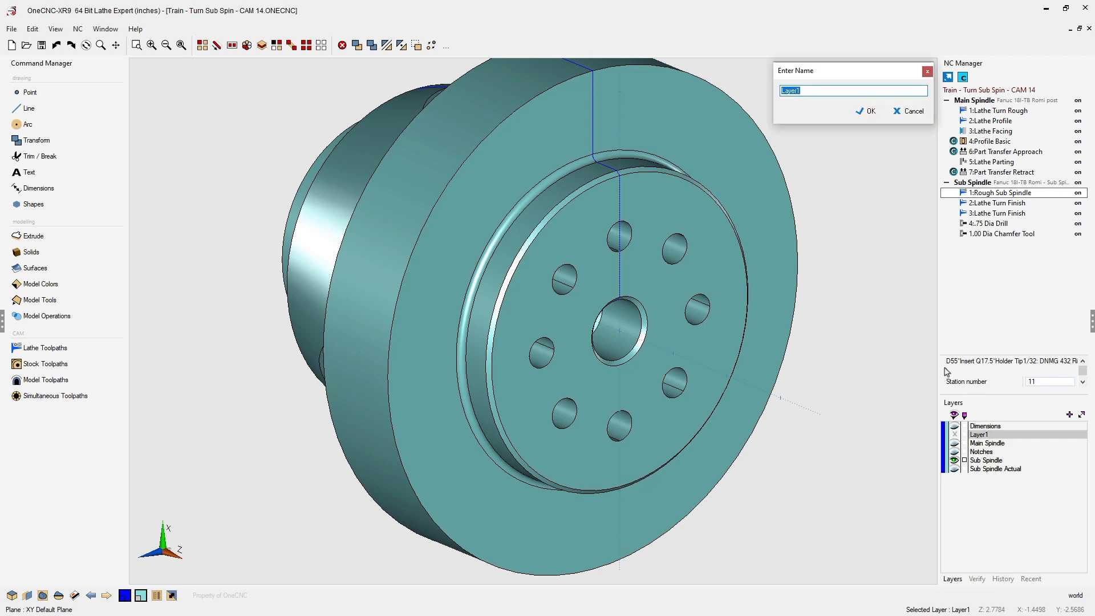
text(8 Holes On Face)
click(871, 111)
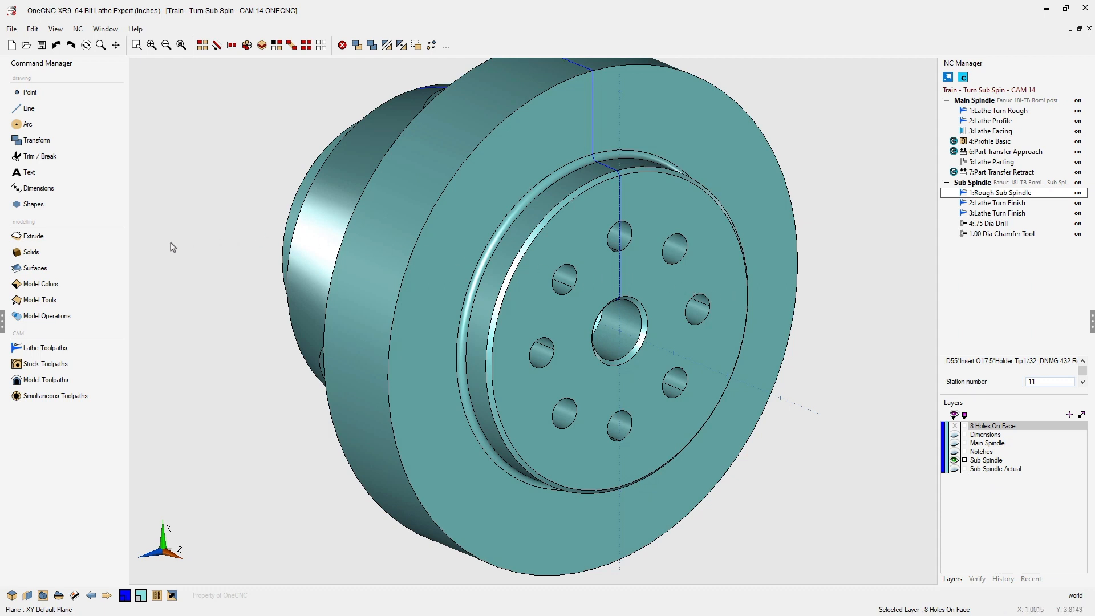
Step: Try extracting the holed front face's surface edges onto the 8 Holes On Face layer, check them with Sub Spindle hidden, and undo the extraction
click(57, 299)
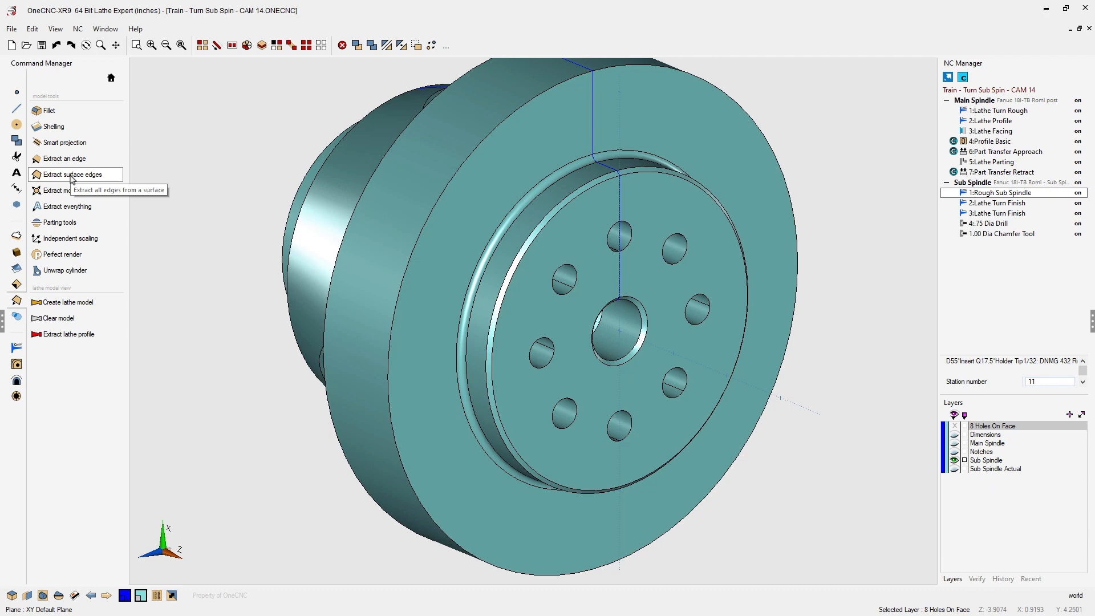
click(73, 179)
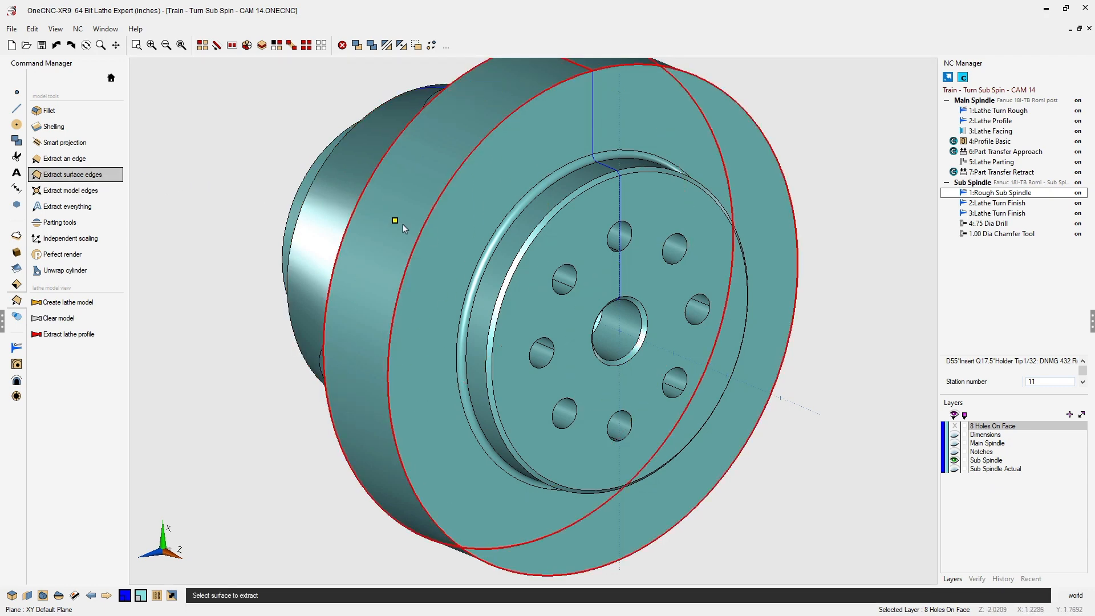
click(536, 310)
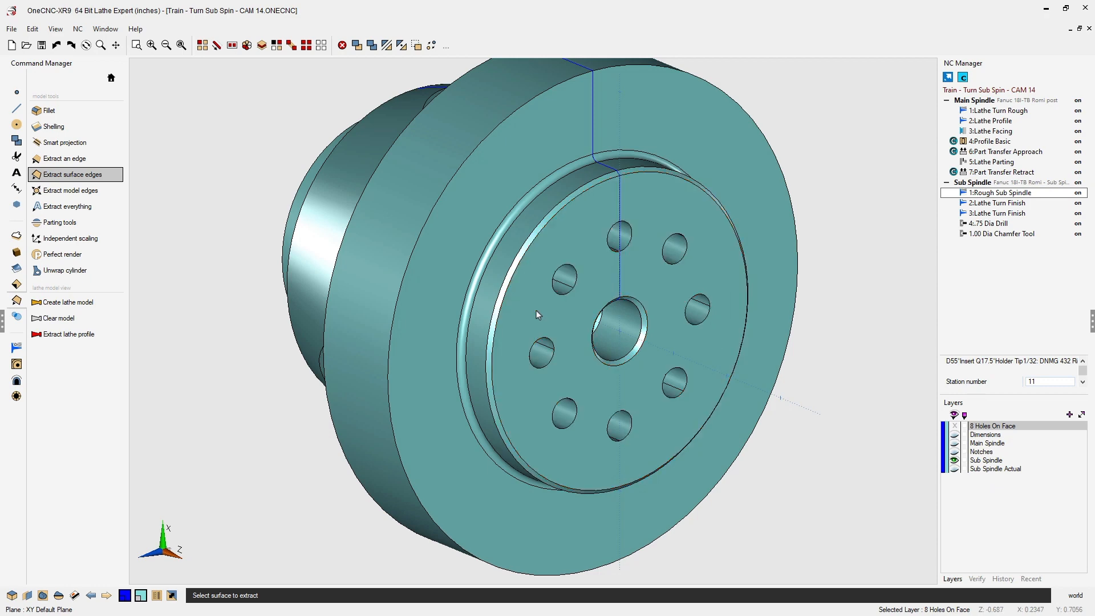
right_click(834, 391)
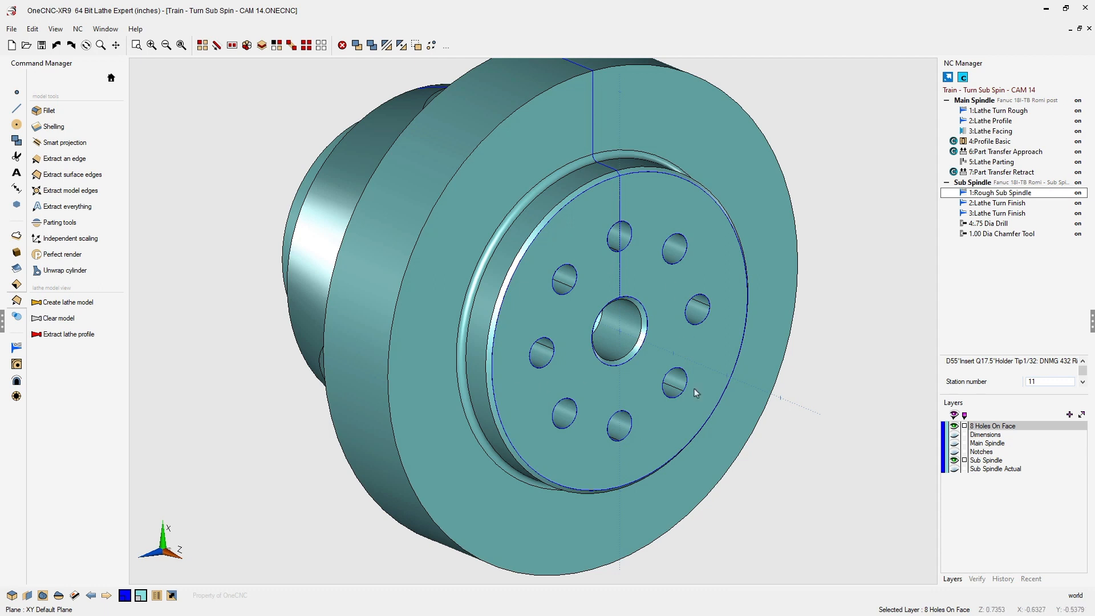
click(953, 461)
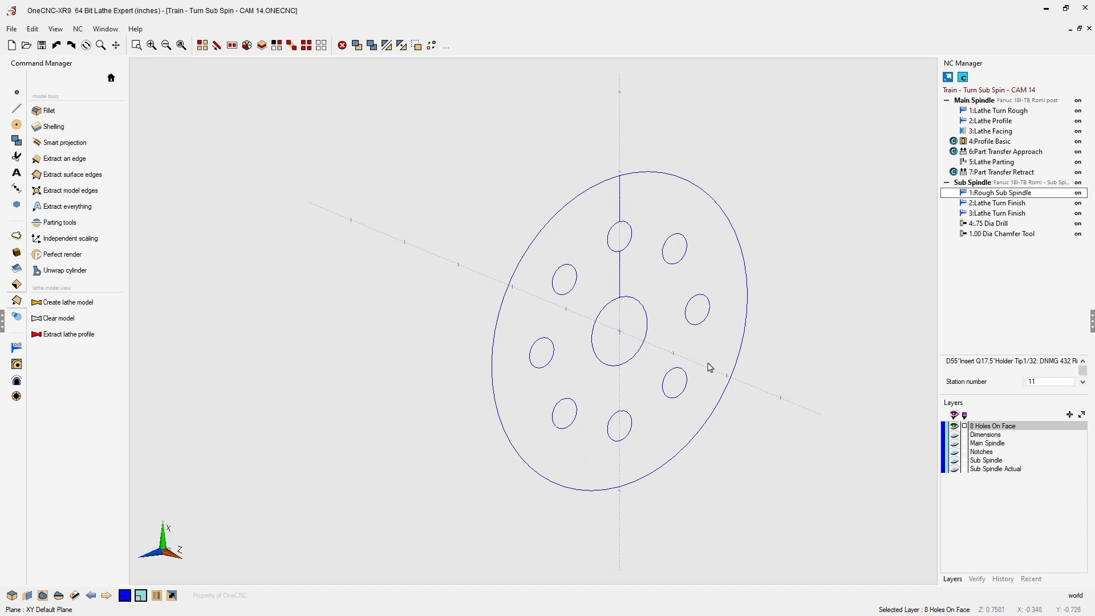
key(ctrl+z)
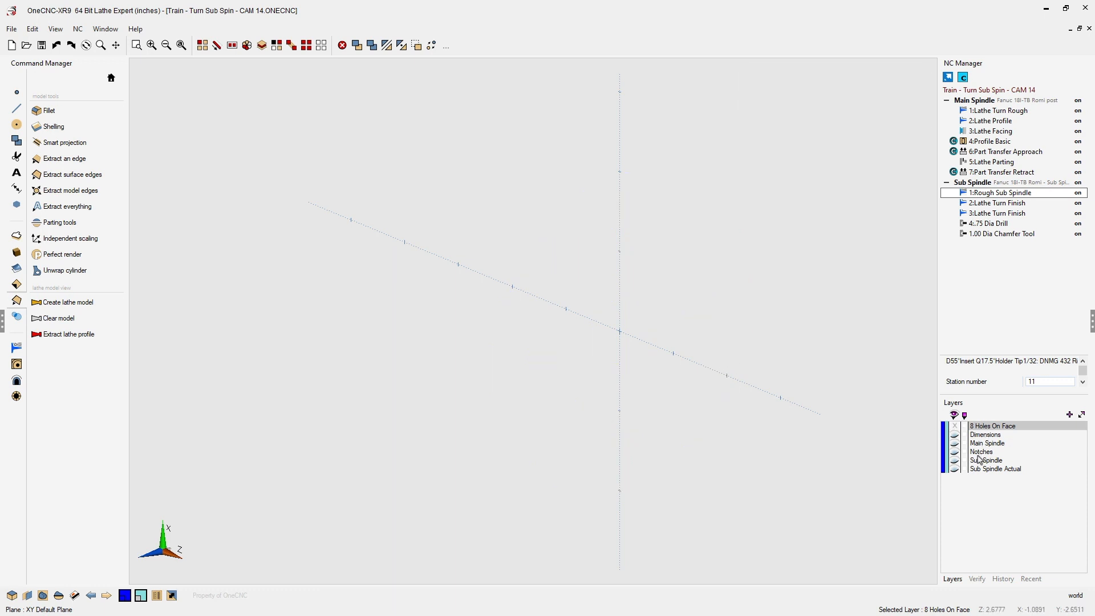
Step: Show the Sub Spindle layer and extract the front circular edges of all eight face holes onto the 8 Holes On Face layer
click(954, 461)
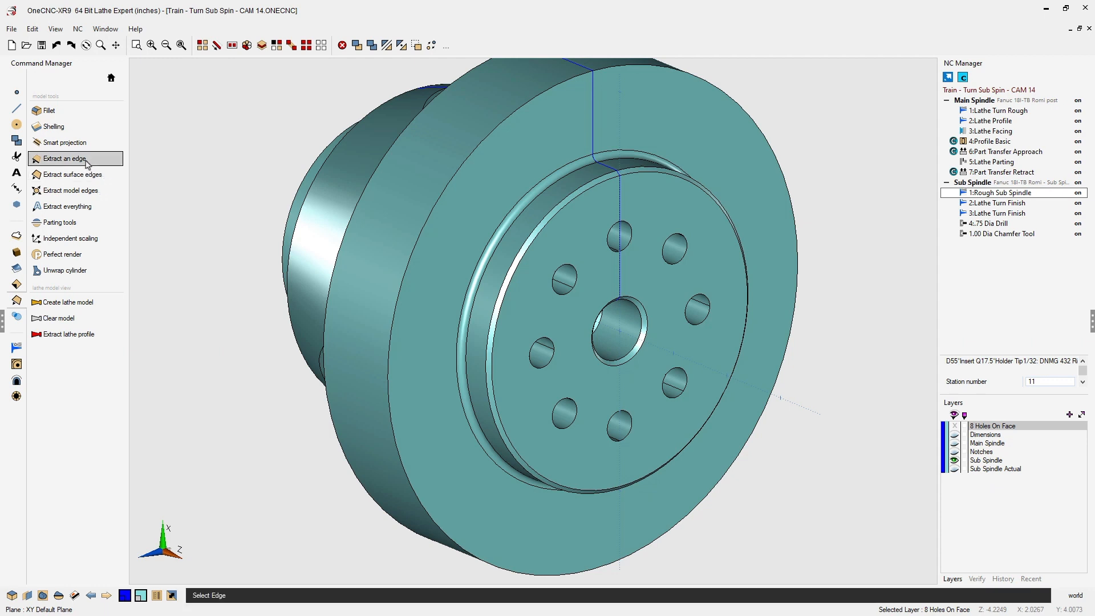
click(87, 161)
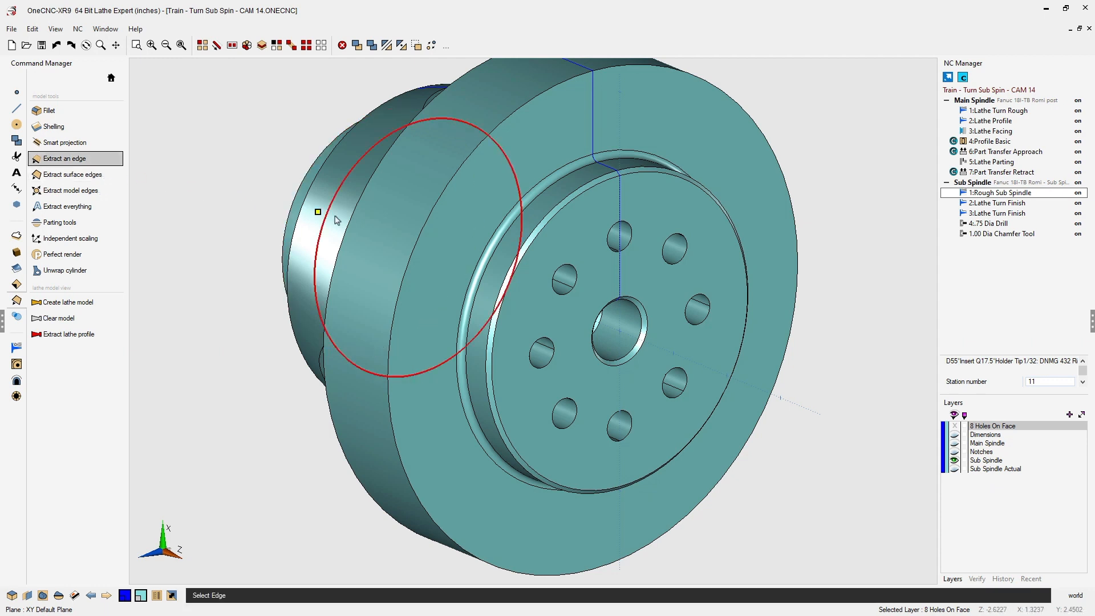
click(573, 266)
click(632, 231)
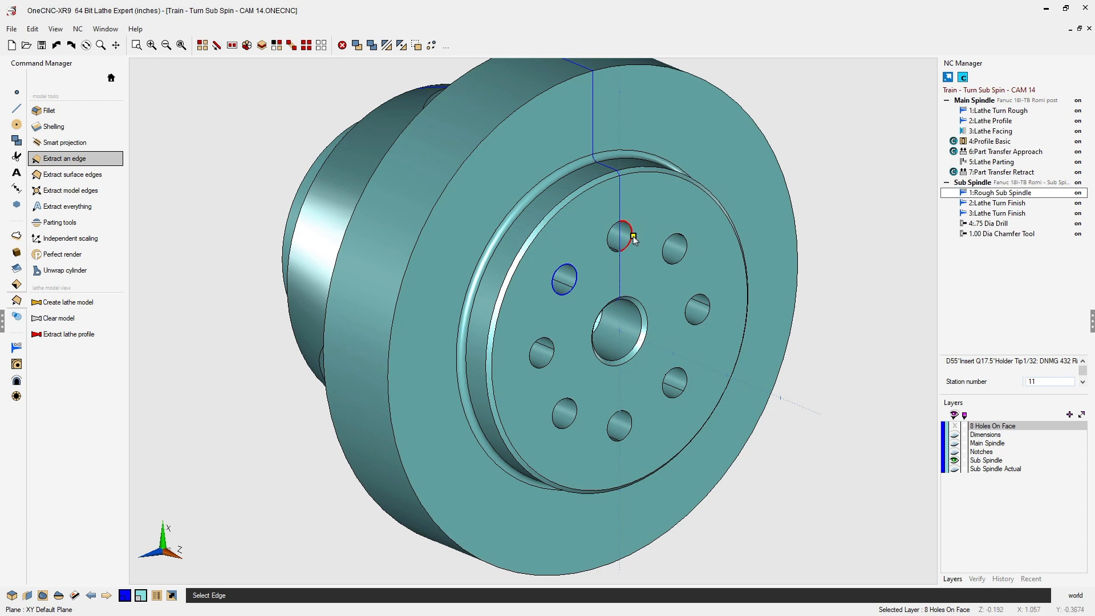
click(665, 241)
click(703, 319)
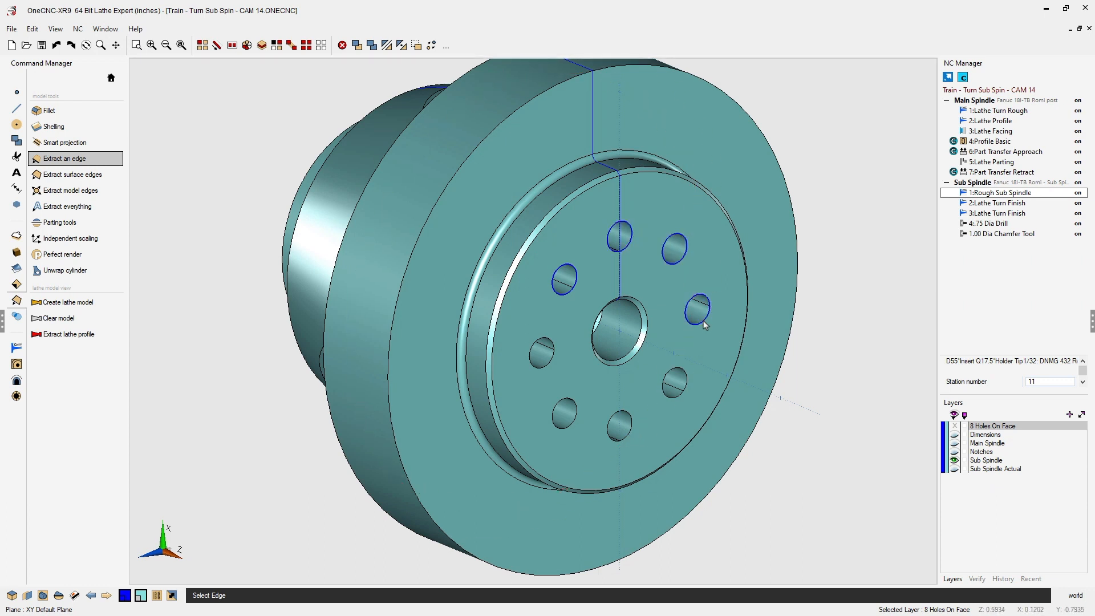
click(670, 403)
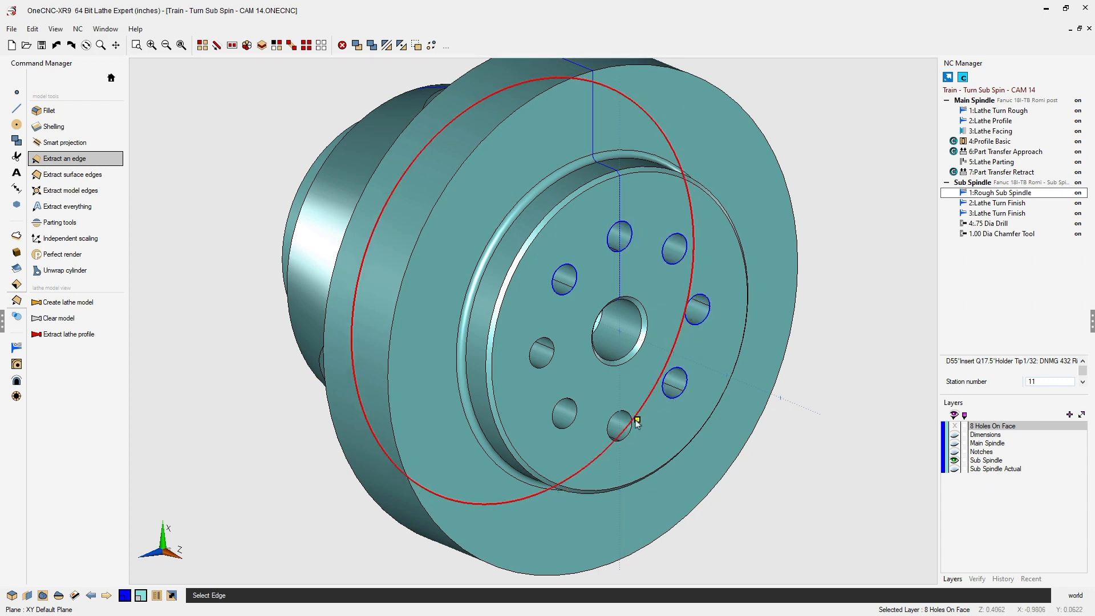
click(627, 429)
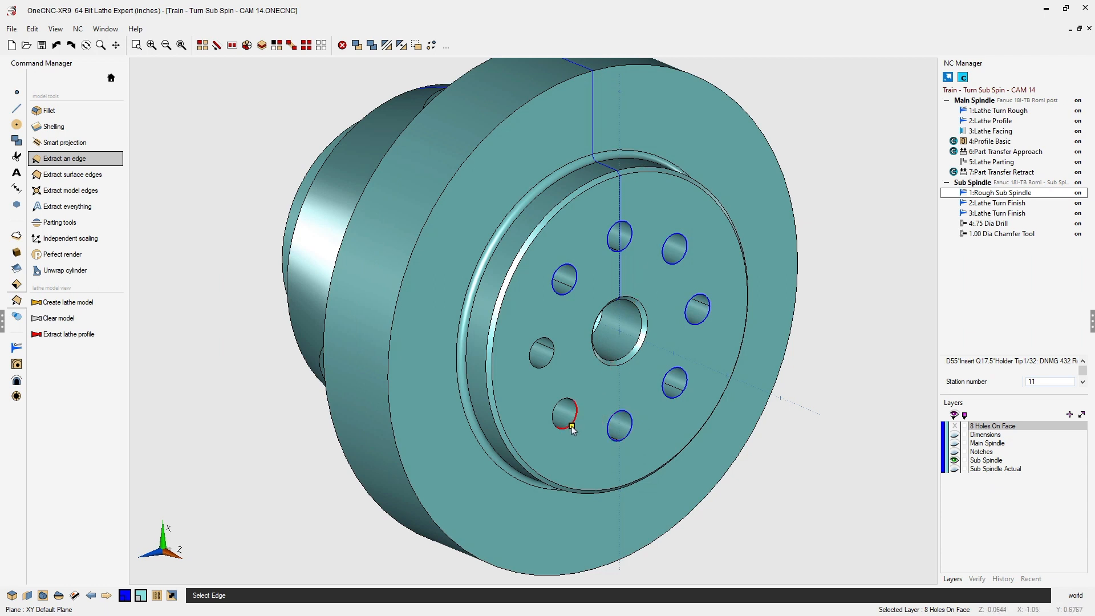
click(570, 427)
click(550, 368)
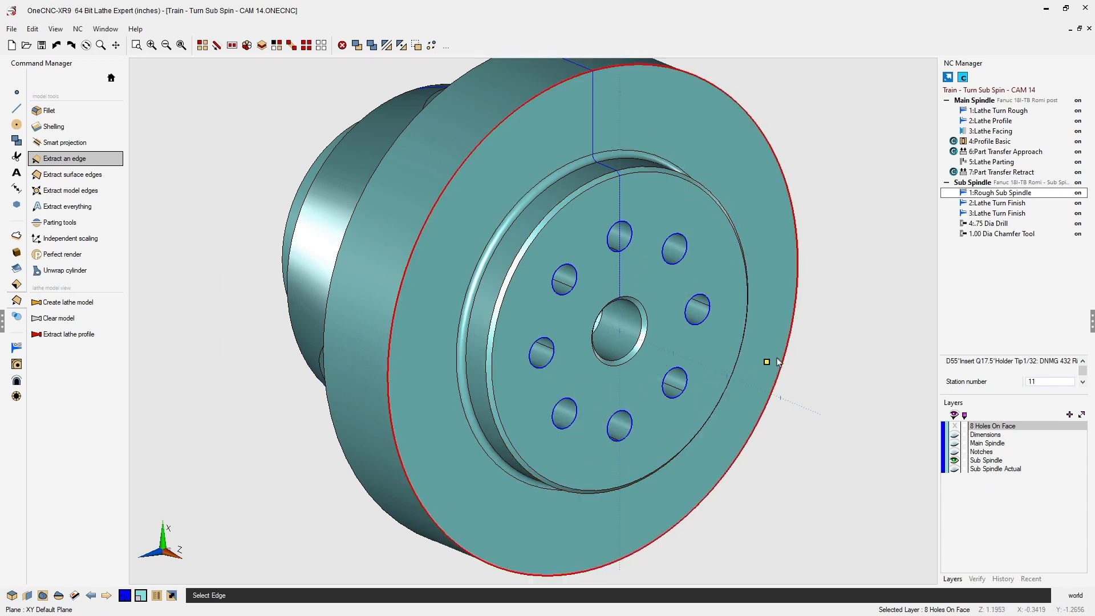
right_click(829, 336)
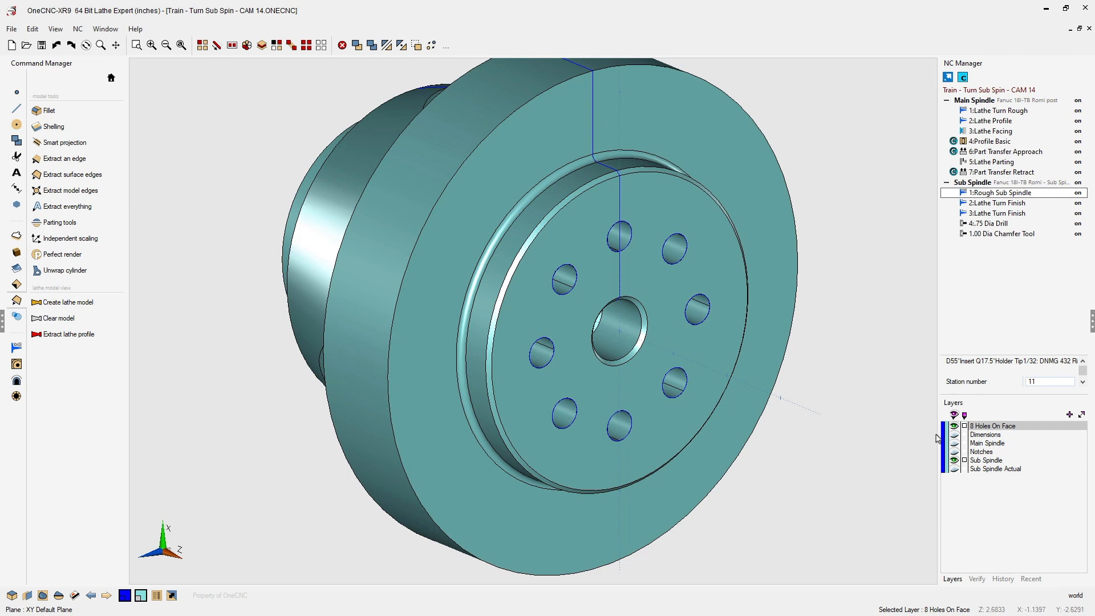
Step: Check the extracted hole circles with the Sub Spindle layer hidden, and show the layer again
click(954, 461)
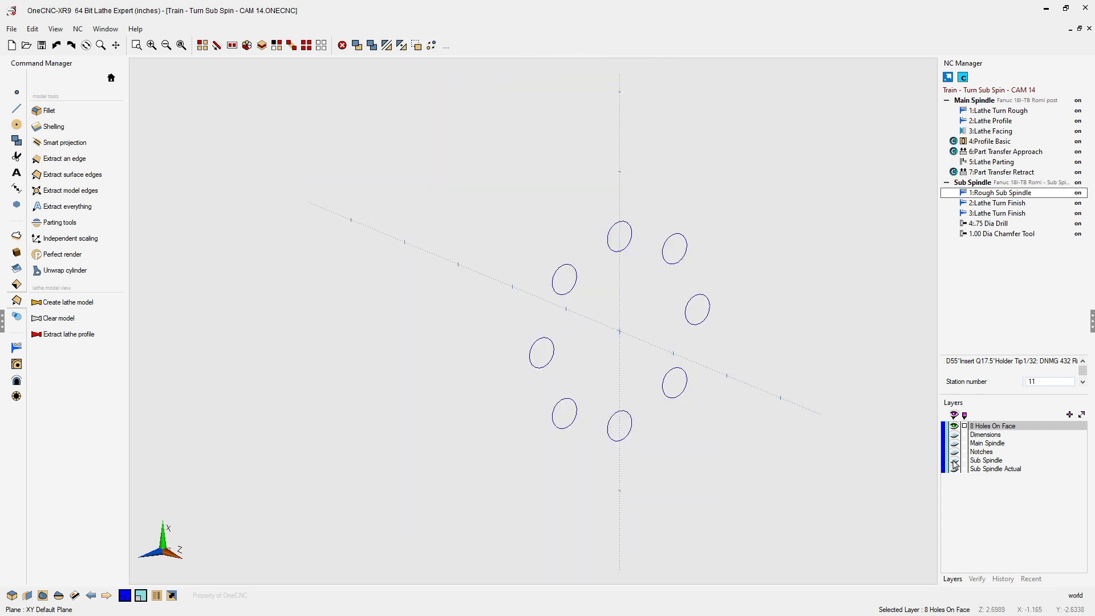
click(954, 460)
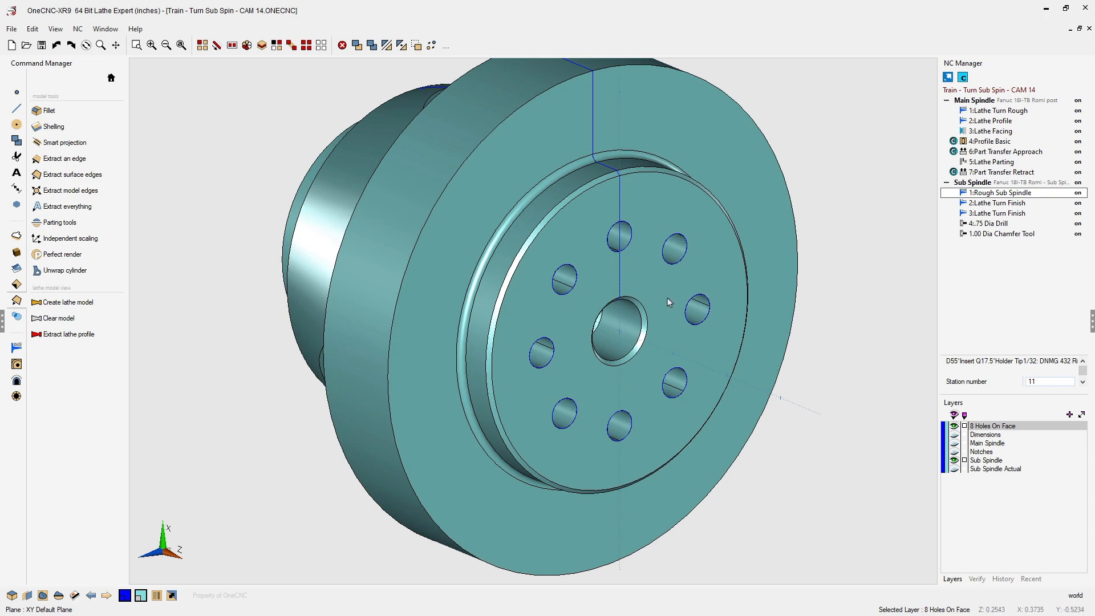
middle_drag(667, 298, 628, 293)
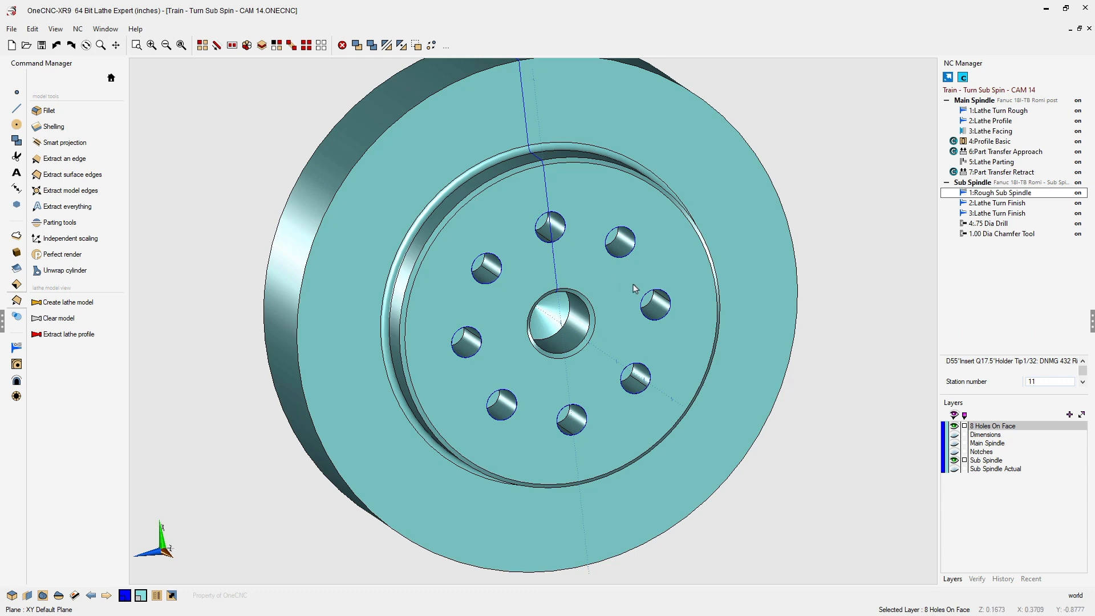
Step: Verify the extracted circle of one face hole to read its diameter
click(977, 578)
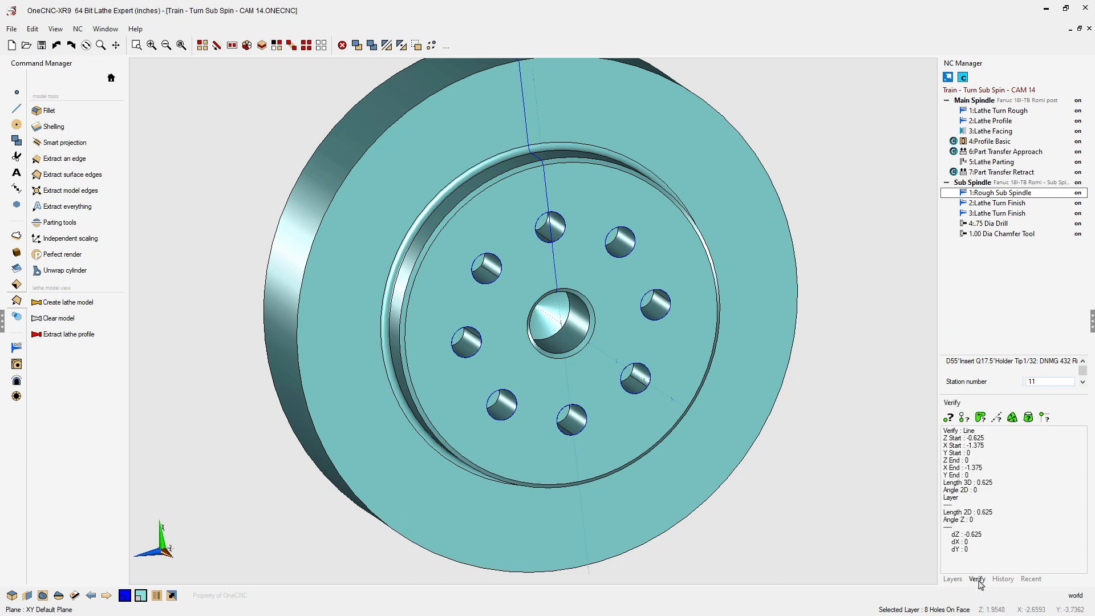
click(948, 417)
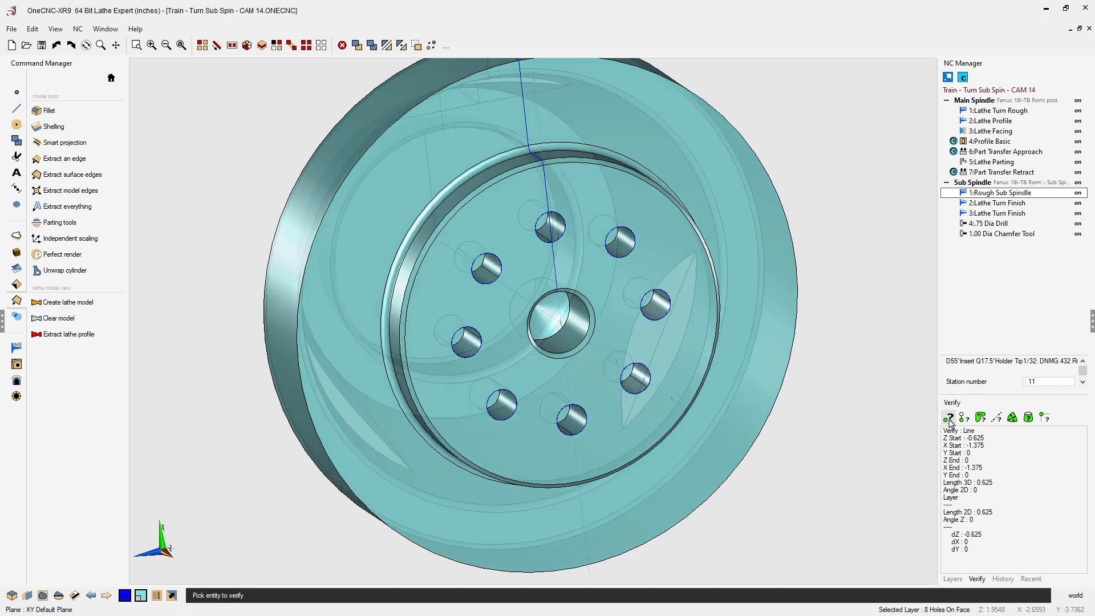
click(690, 238)
click(632, 251)
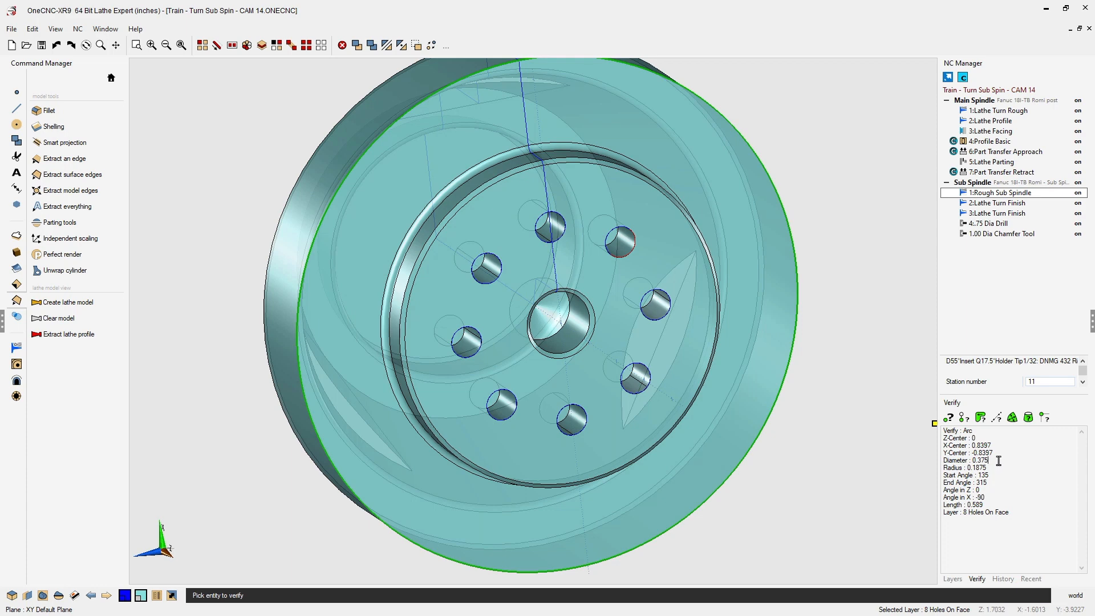
drag(989, 460, 968, 460)
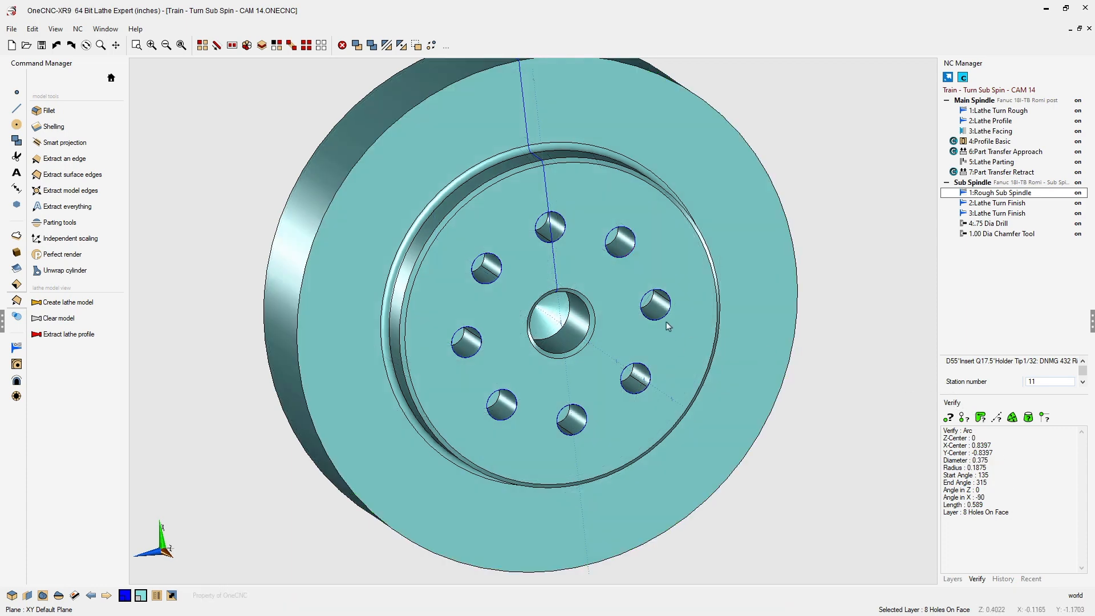
Step: Measure a face hole's depth between the two ends of the straight edge along its wall
scroll(668, 317, up, 2)
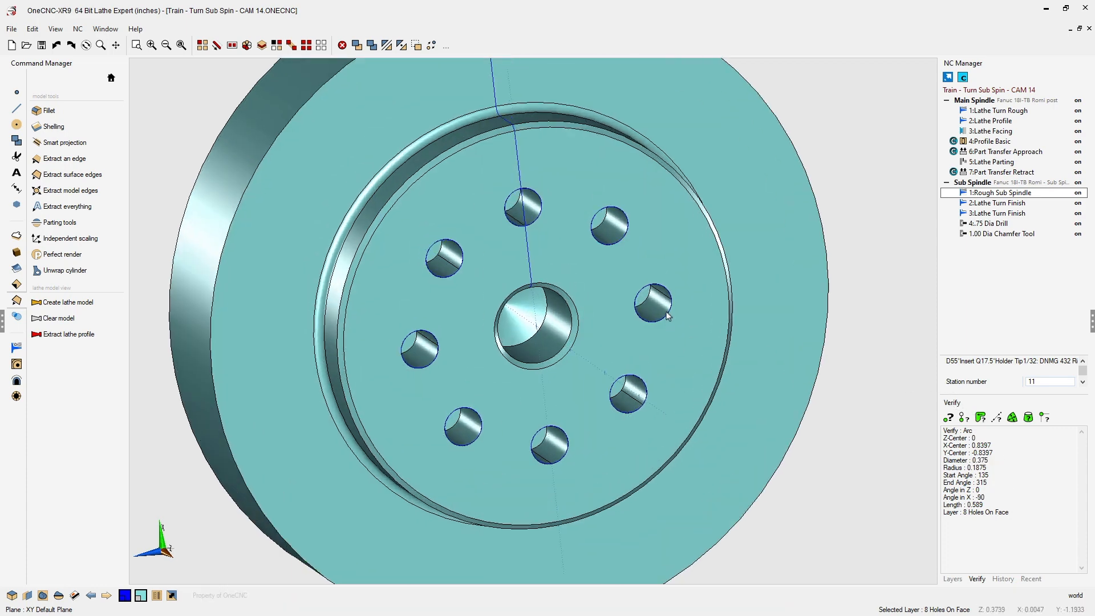
scroll(668, 317, up, 5)
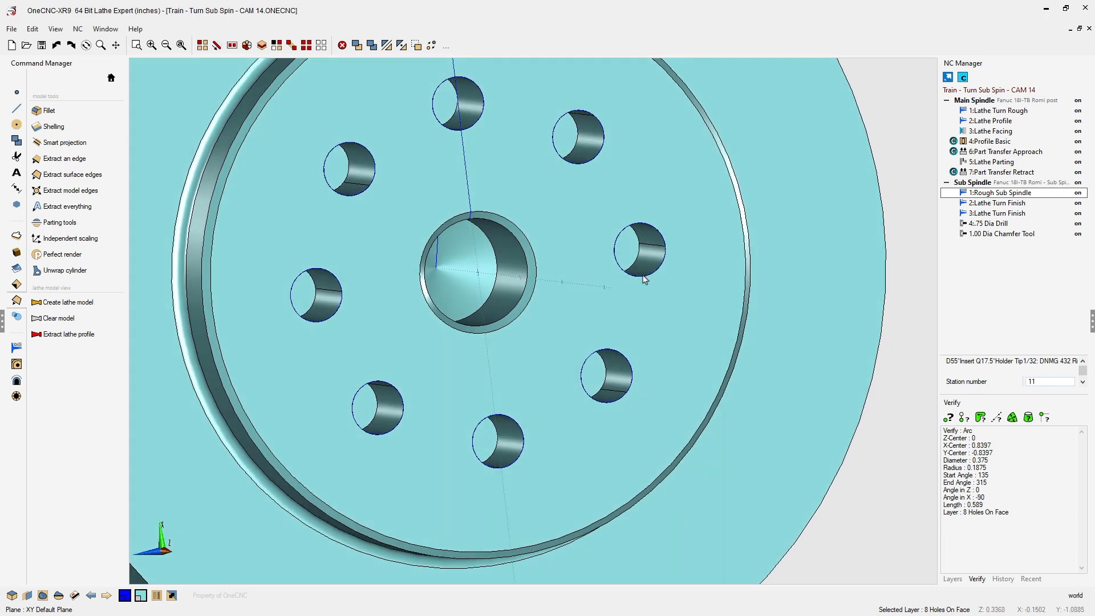
middle_drag(645, 275, 647, 367)
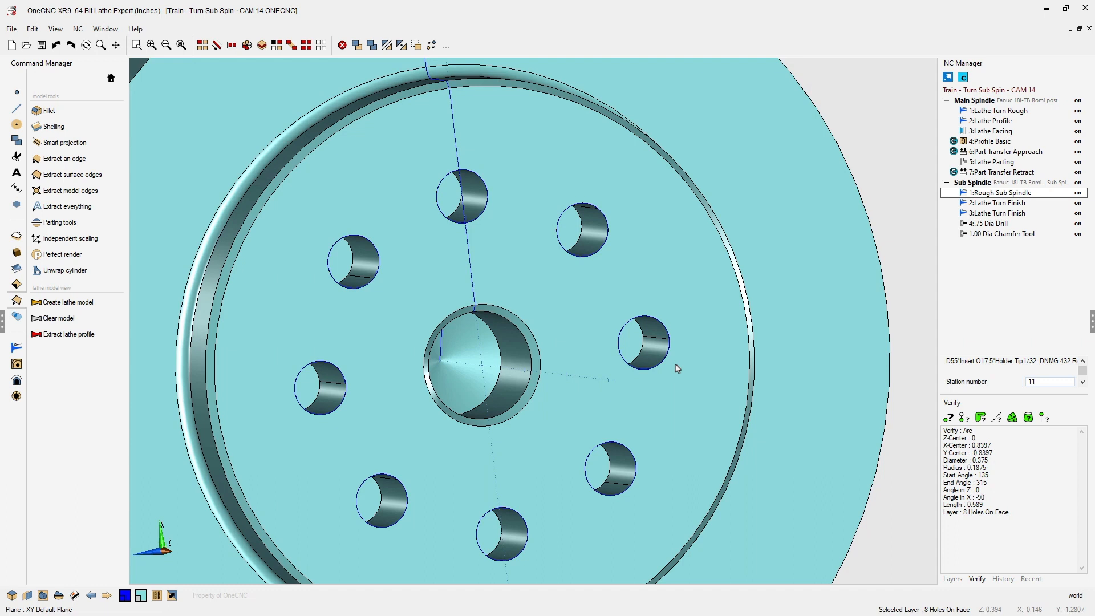
click(996, 417)
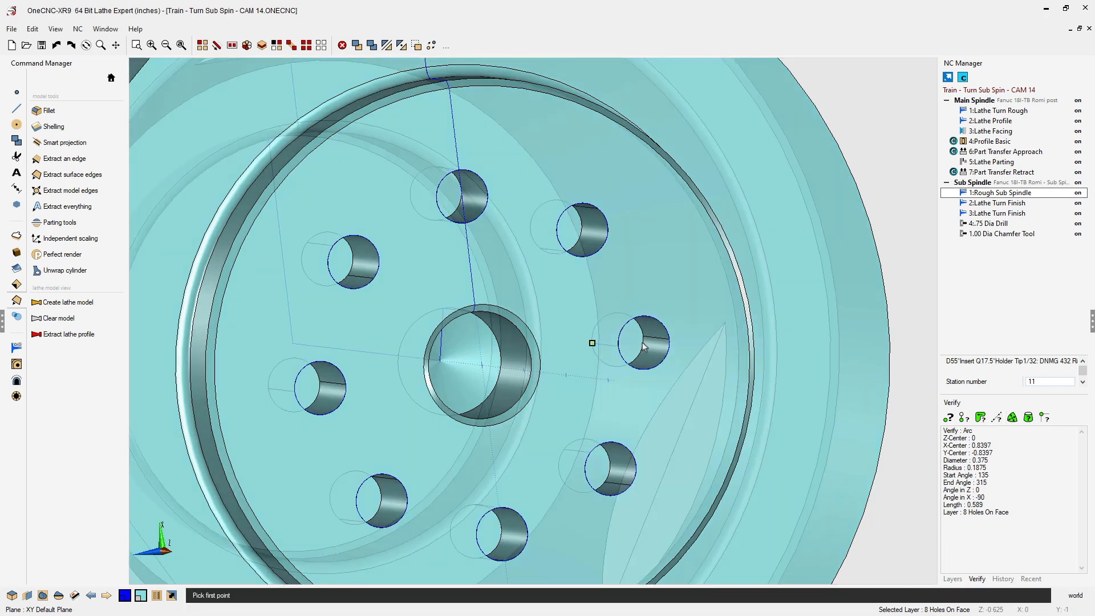
scroll(645, 346, up, 3)
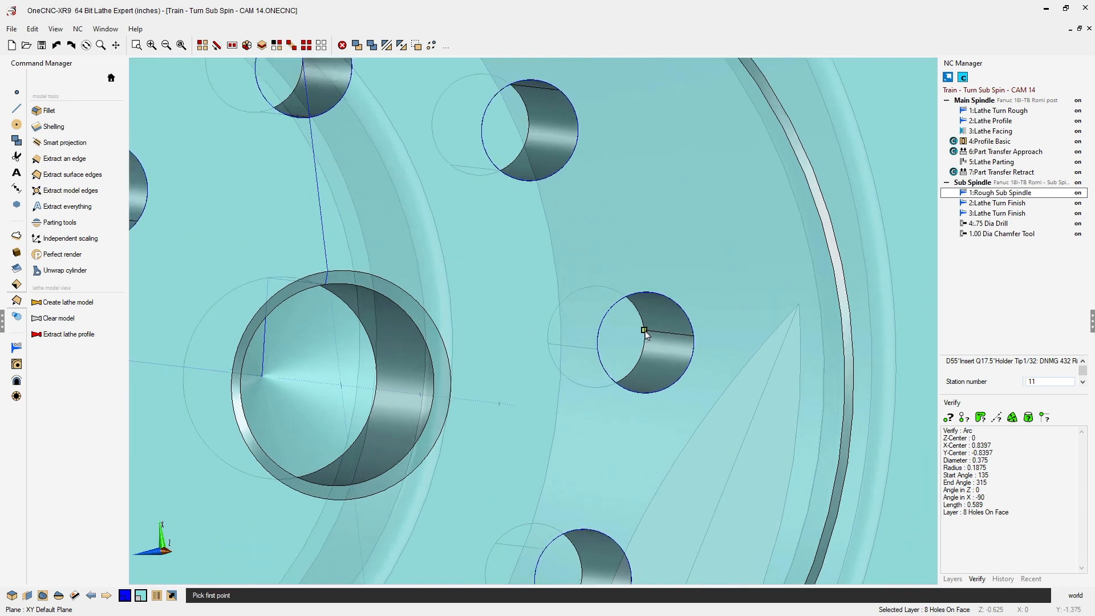
click(645, 332)
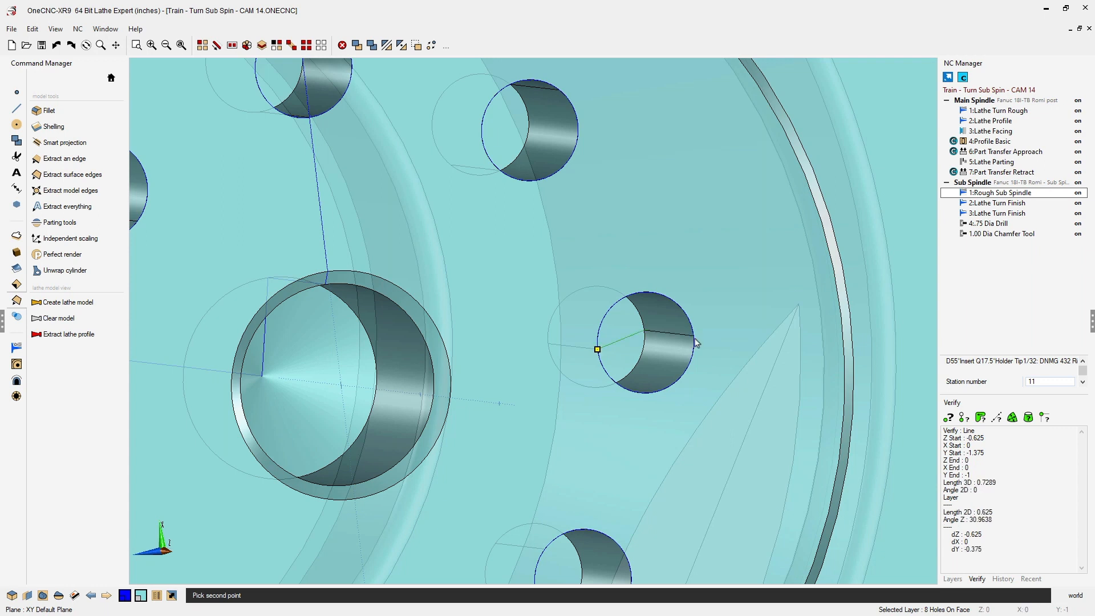
click(694, 337)
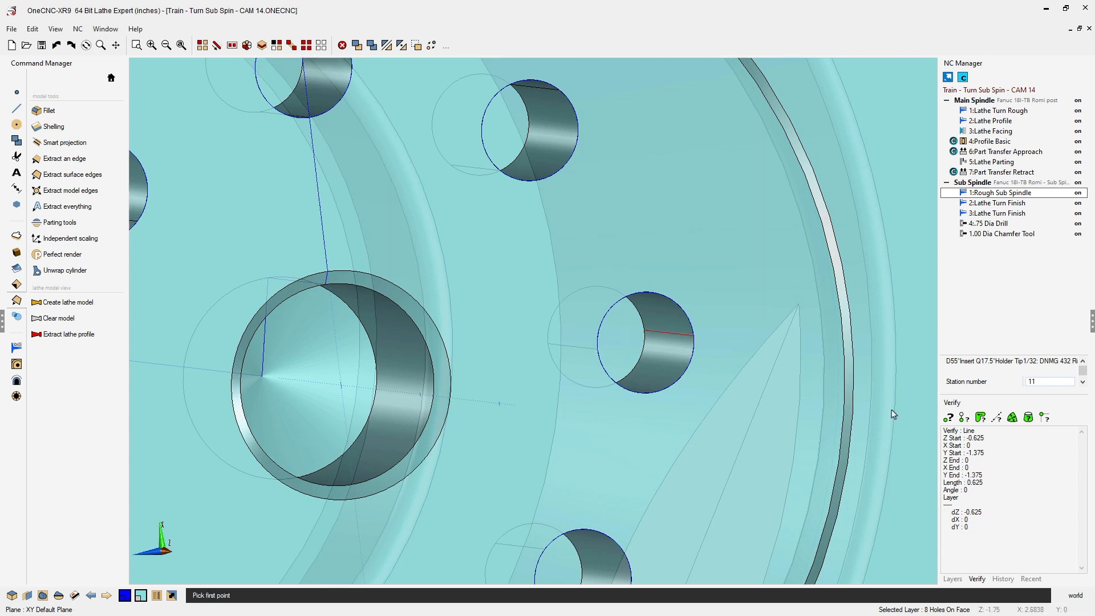
drag(984, 483, 966, 482)
Step: Rename the 8 Holes On Face layer as .625 Deep X .375 Dia Holes
click(953, 579)
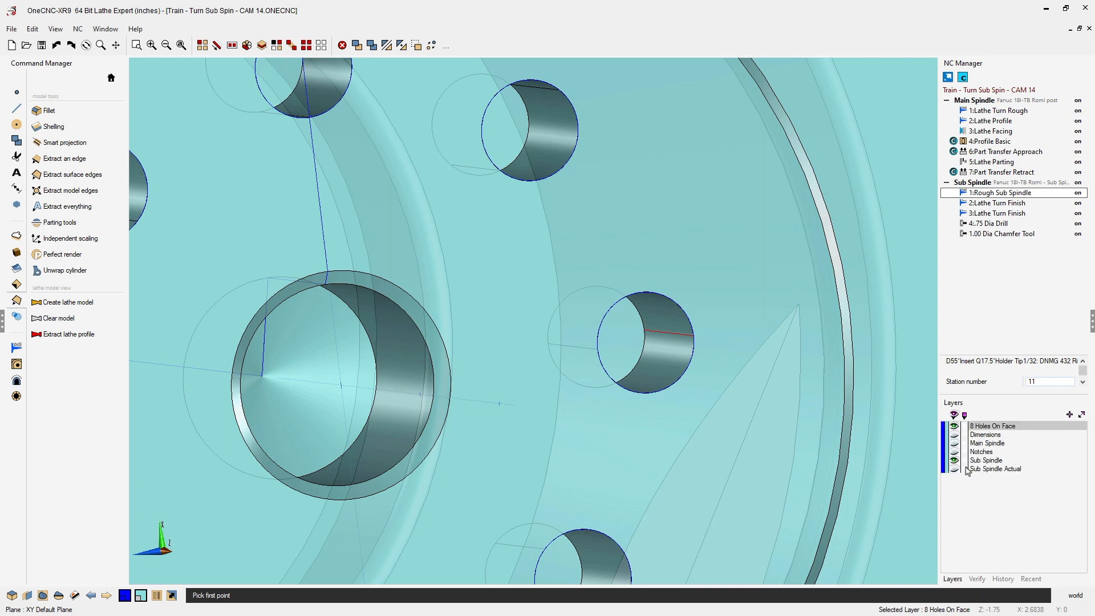
double_click(985, 429)
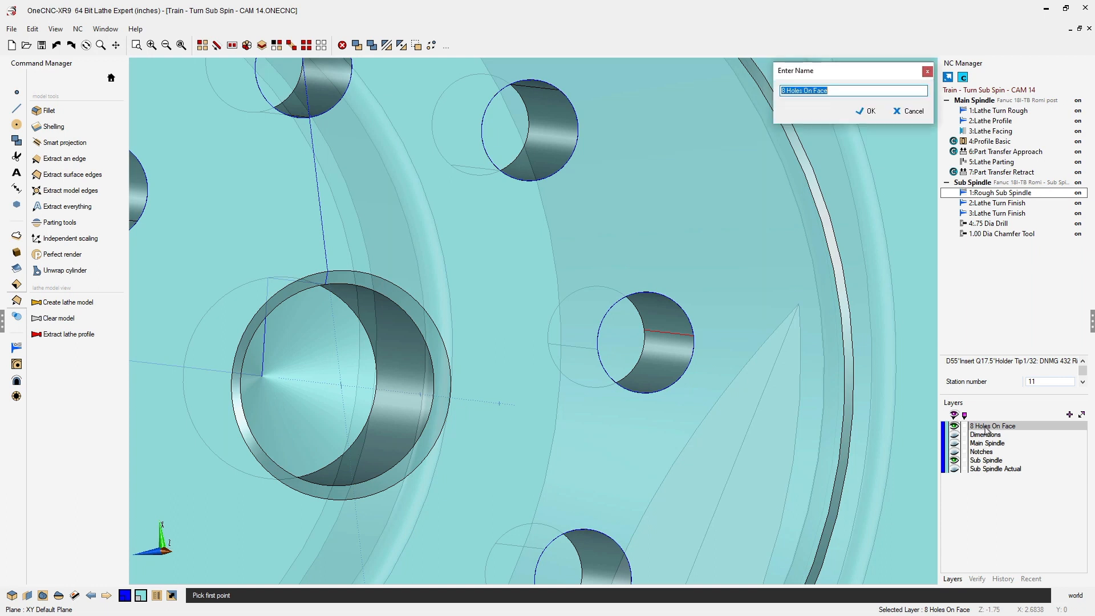
click(780, 90)
text(.625 Deep X .375)
key(shift+End)
key(Delete)
click(868, 112)
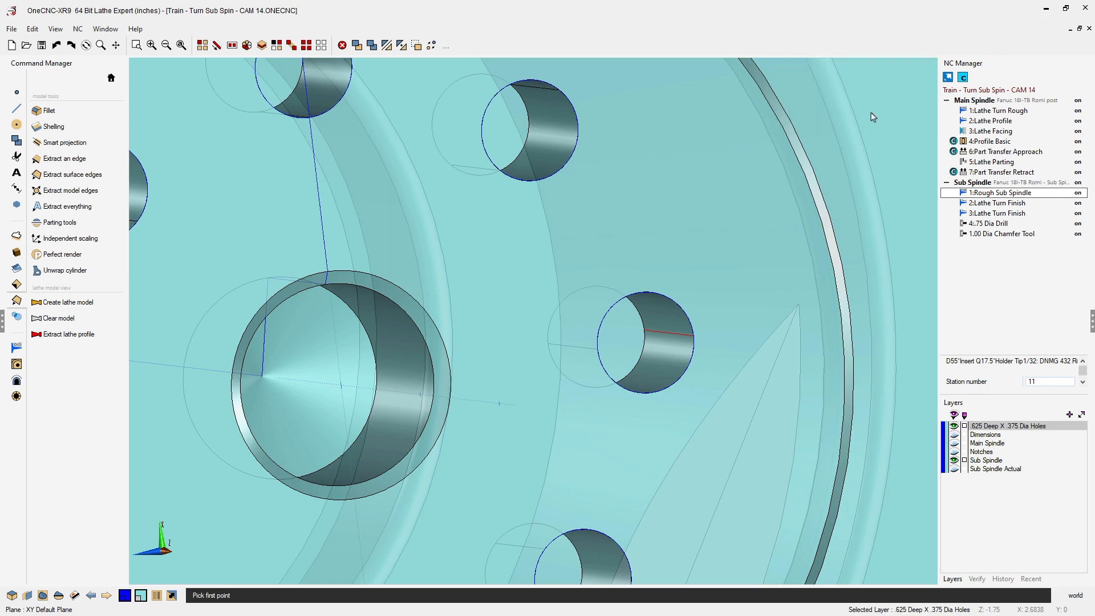
Step: Set up C Axis Face multiaxis machining with Face Z at 0, and save the file
scroll(764, 216, down, 3)
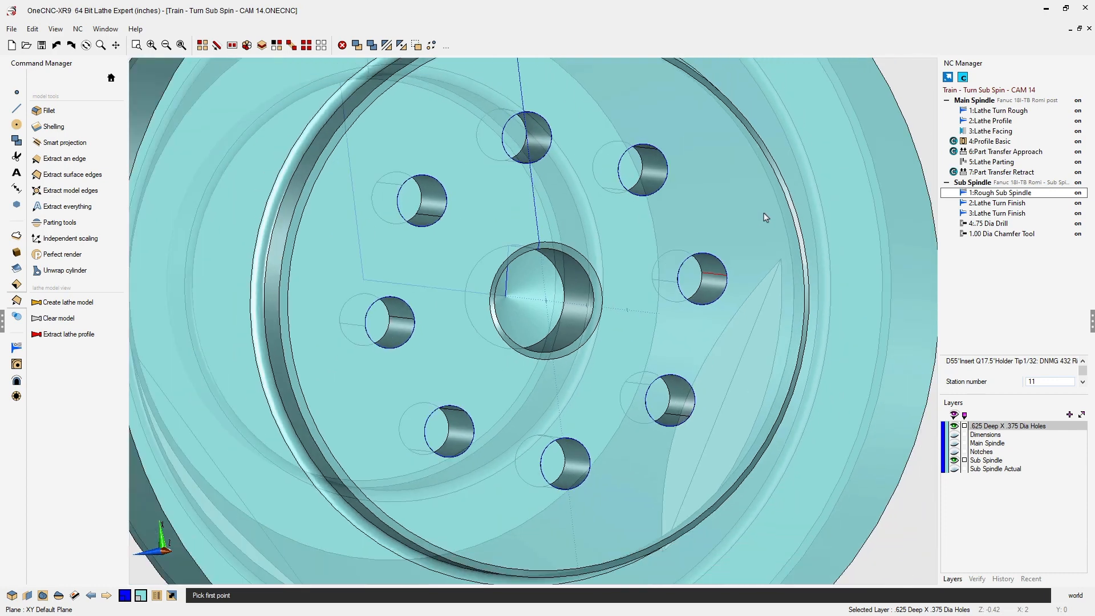
scroll(765, 218, down, 3)
middle_drag(765, 219, 763, 246)
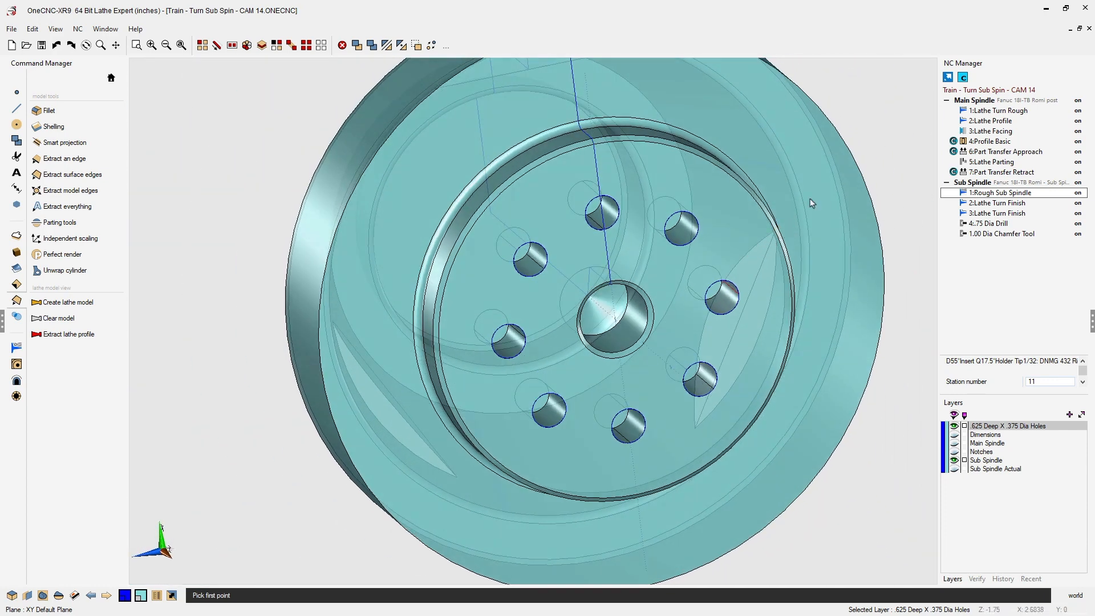
click(962, 78)
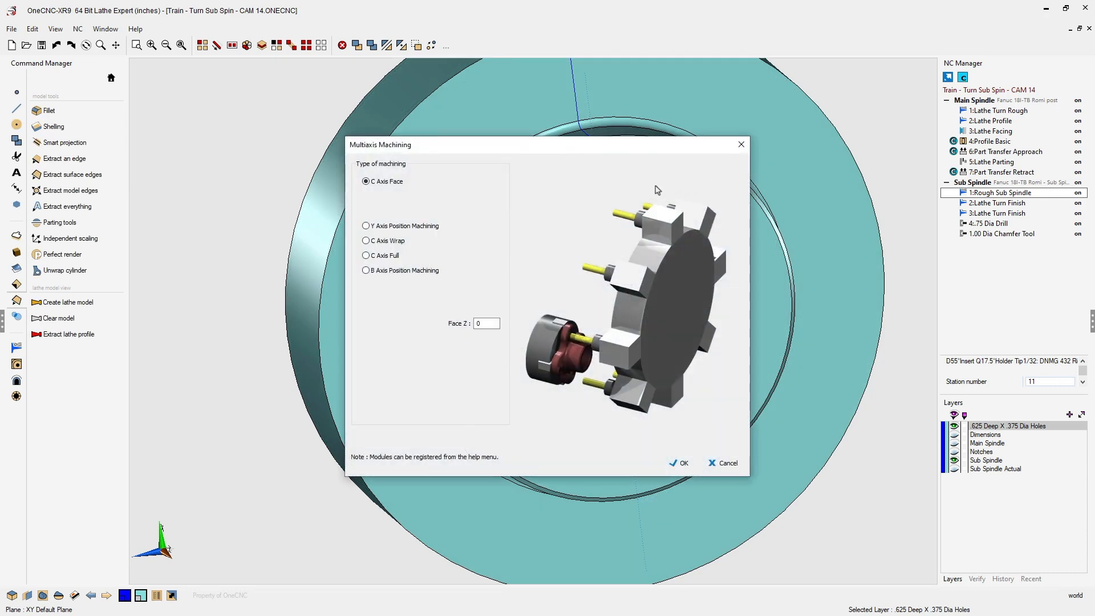
drag(586, 149, 371, 69)
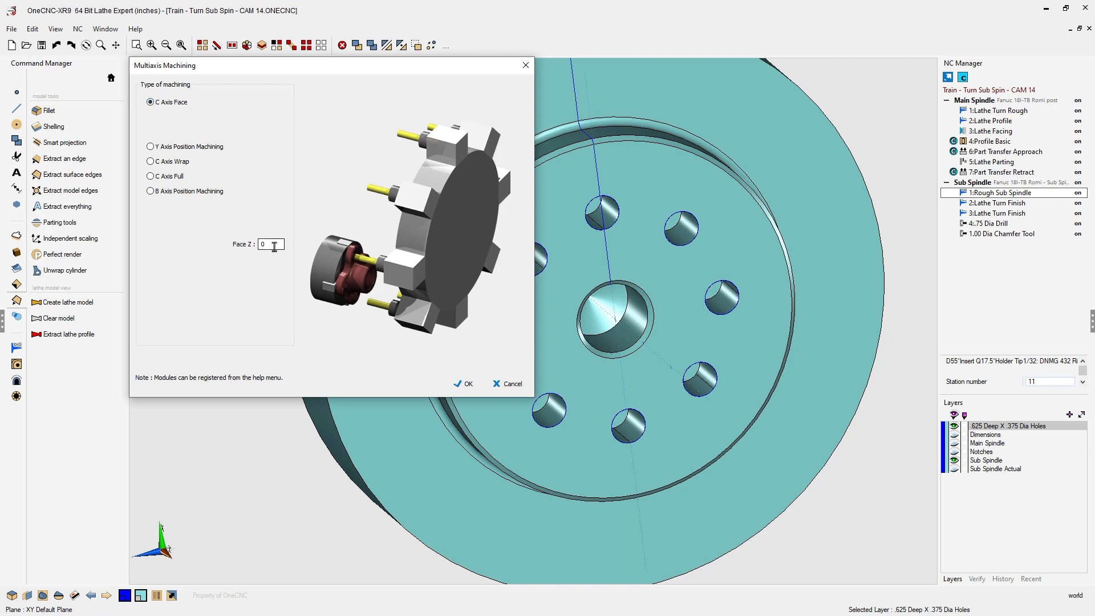
double_click(274, 244)
click(469, 386)
middle_drag(618, 327, 671, 334)
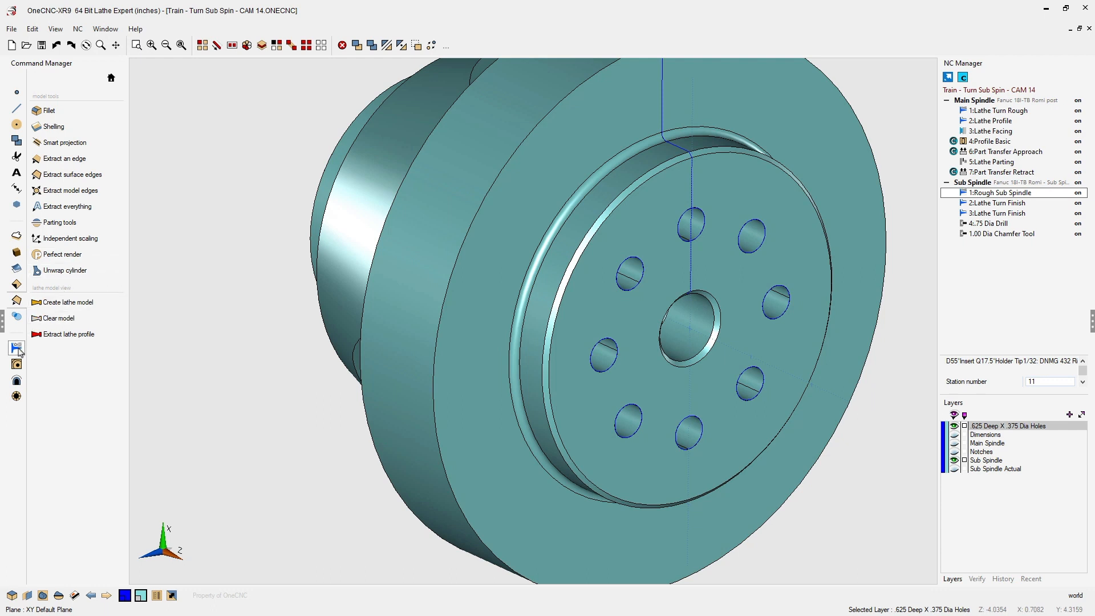
key(ctrl+s)
Step: Create a Drill Single operation positioned at the arc centres of all eight face holes
click(17, 367)
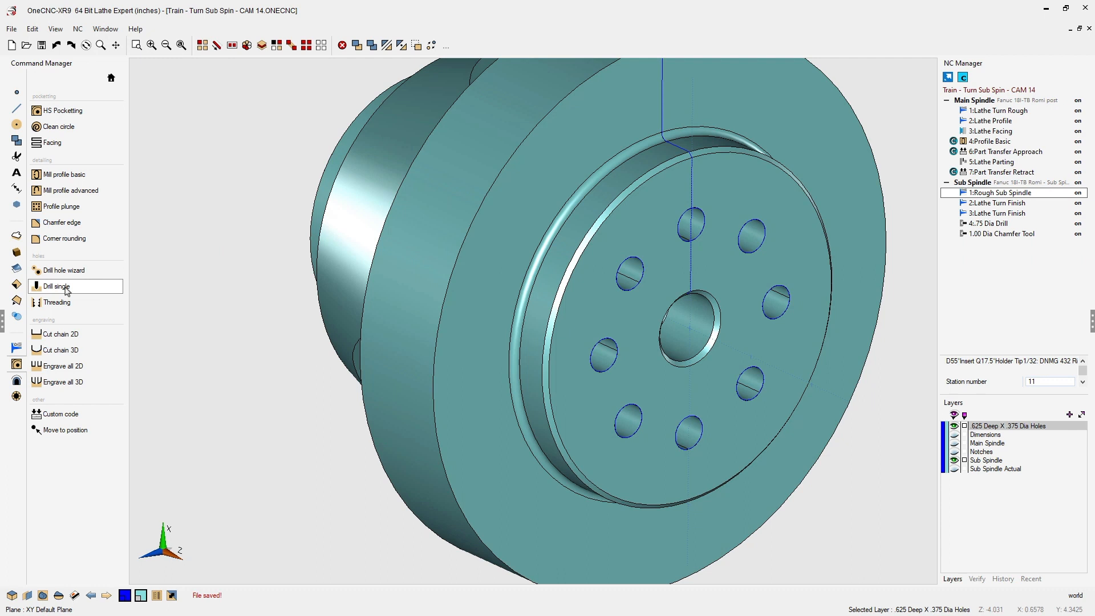
click(68, 291)
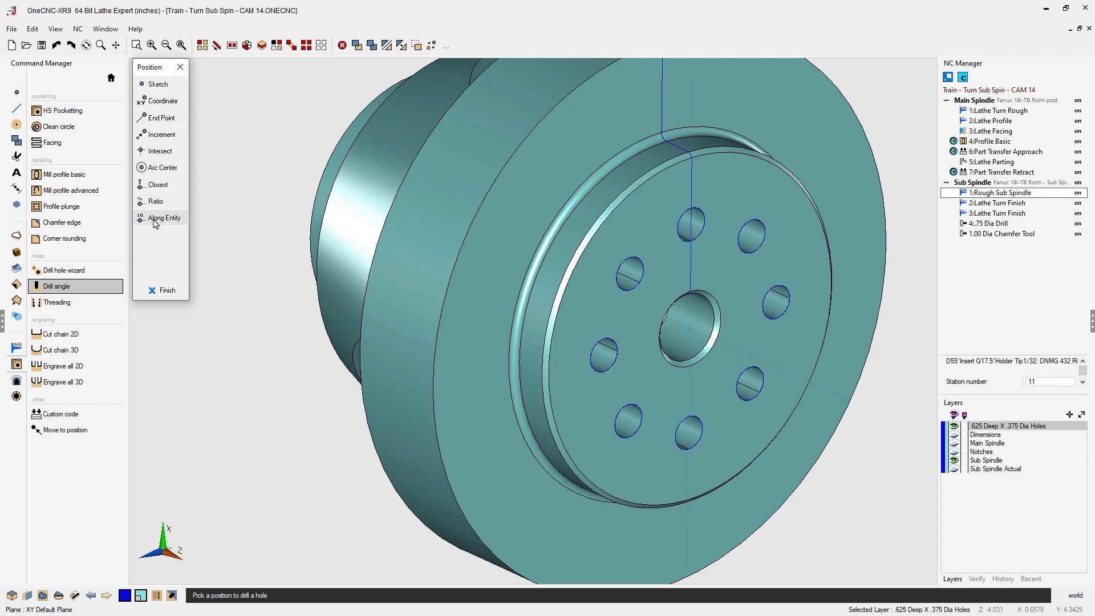
click(164, 168)
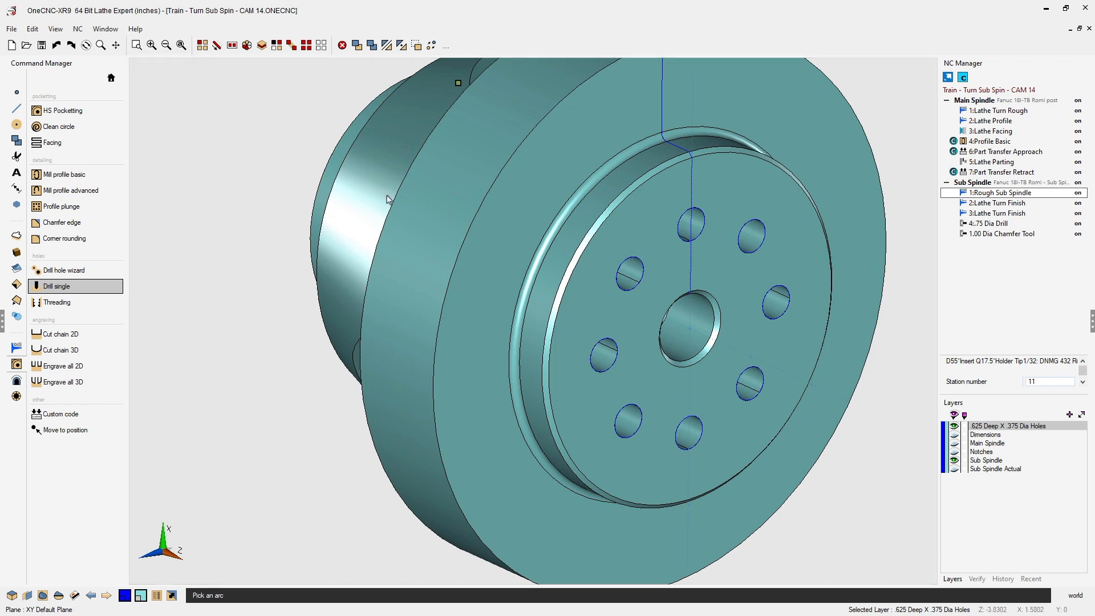
click(691, 225)
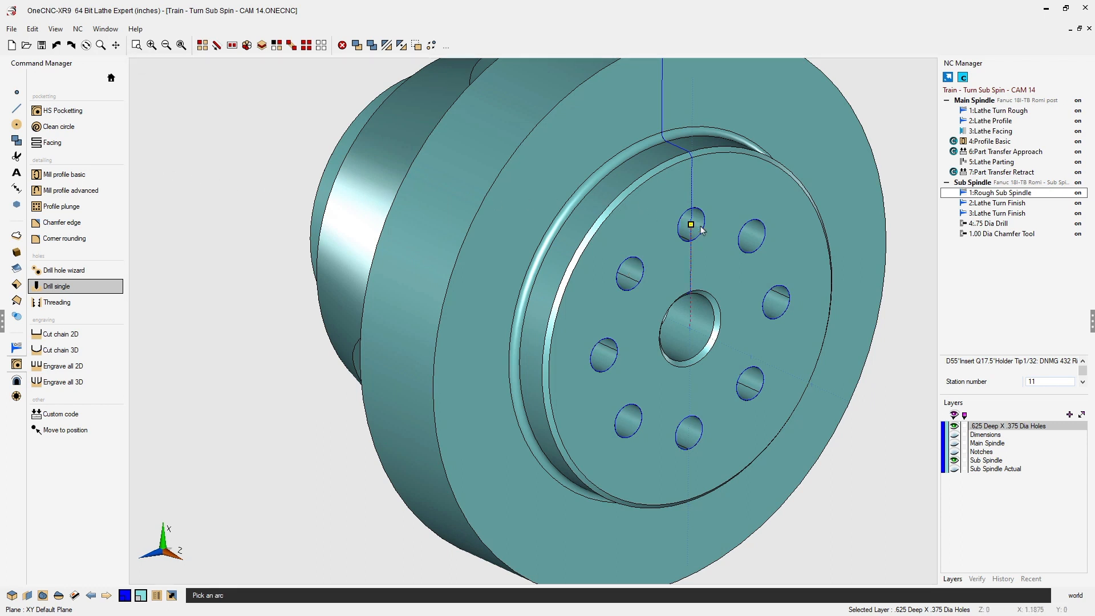
click(773, 297)
click(752, 382)
click(691, 431)
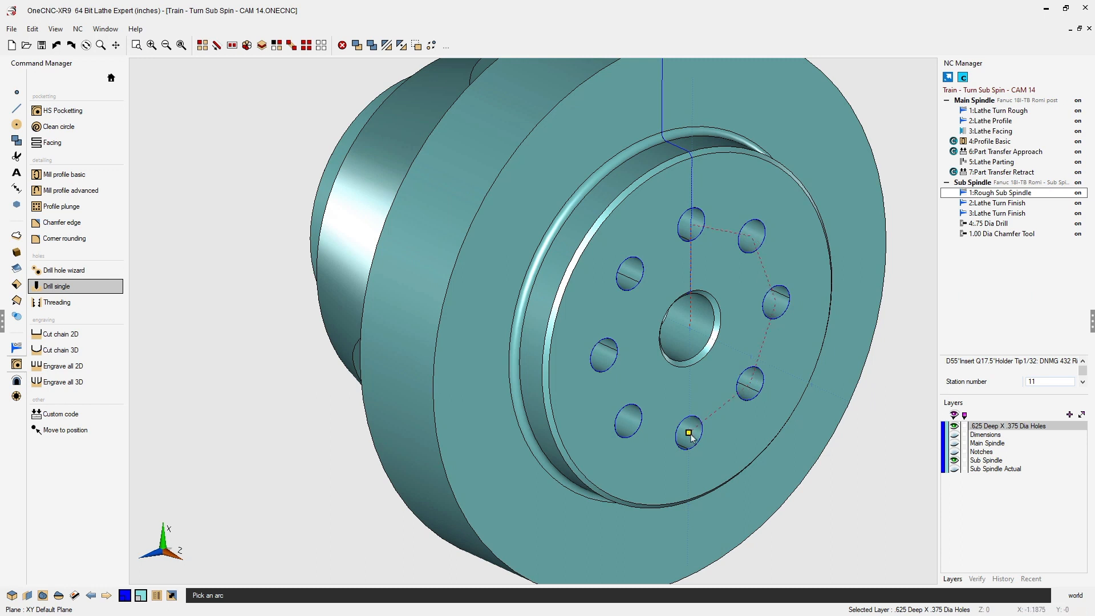
click(629, 422)
click(630, 275)
click(618, 263)
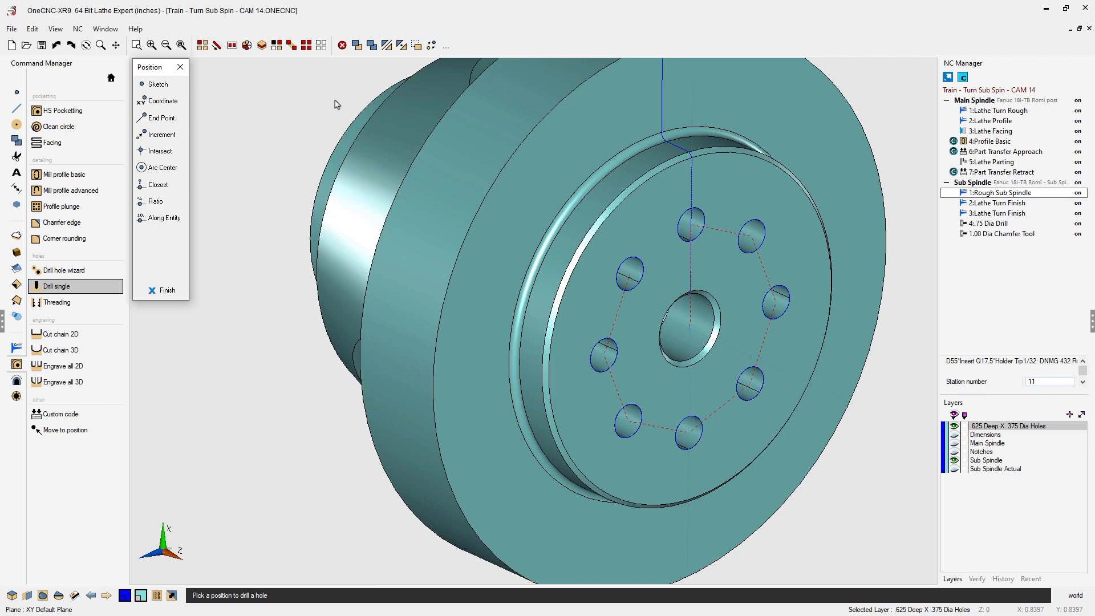
click(167, 292)
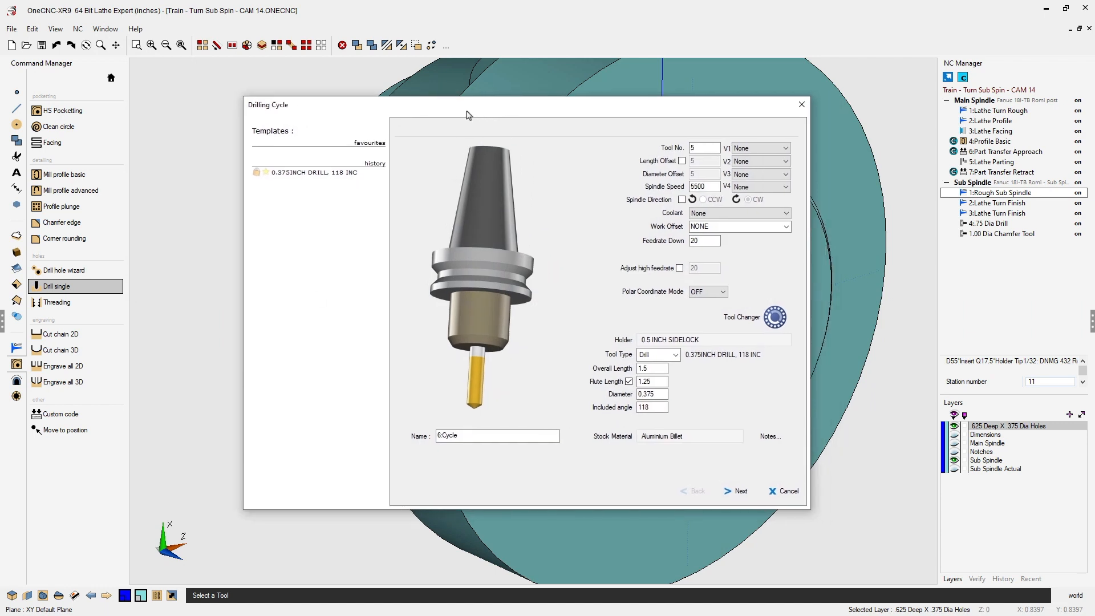
Step: Try an overall length of 2 for the drill, and restore it to 1.5
drag(467, 114, 357, 77)
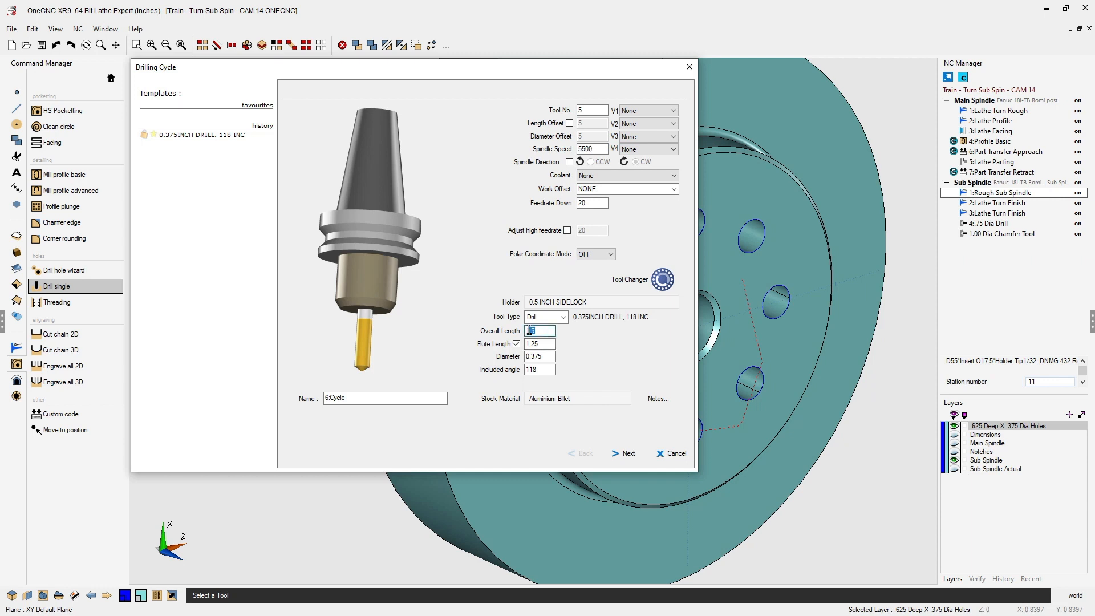
drag(525, 332, 551, 331)
text(2)
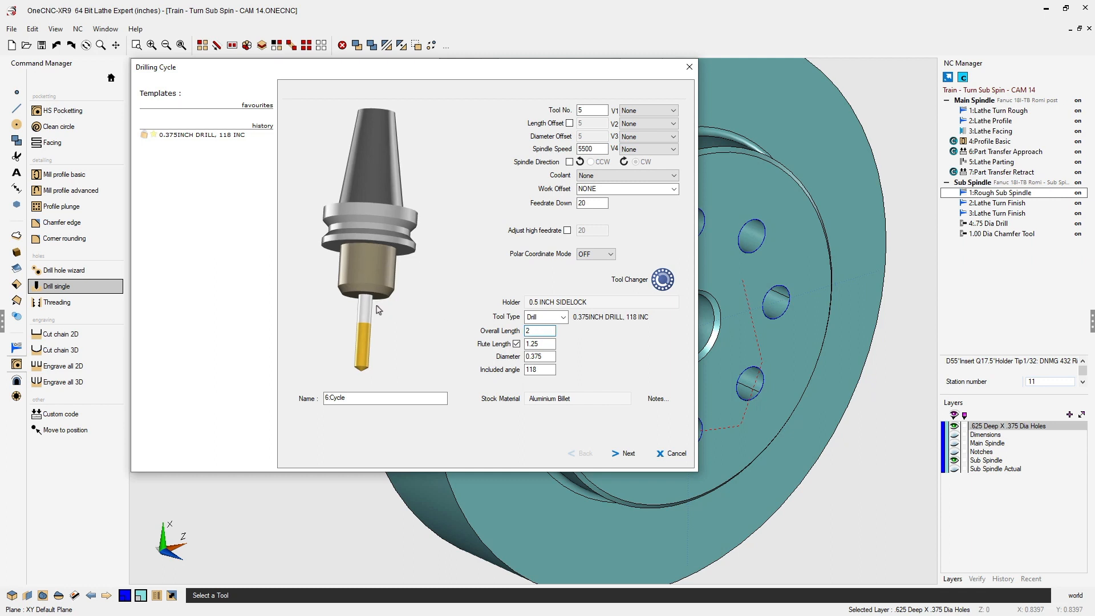
drag(536, 331, 525, 332)
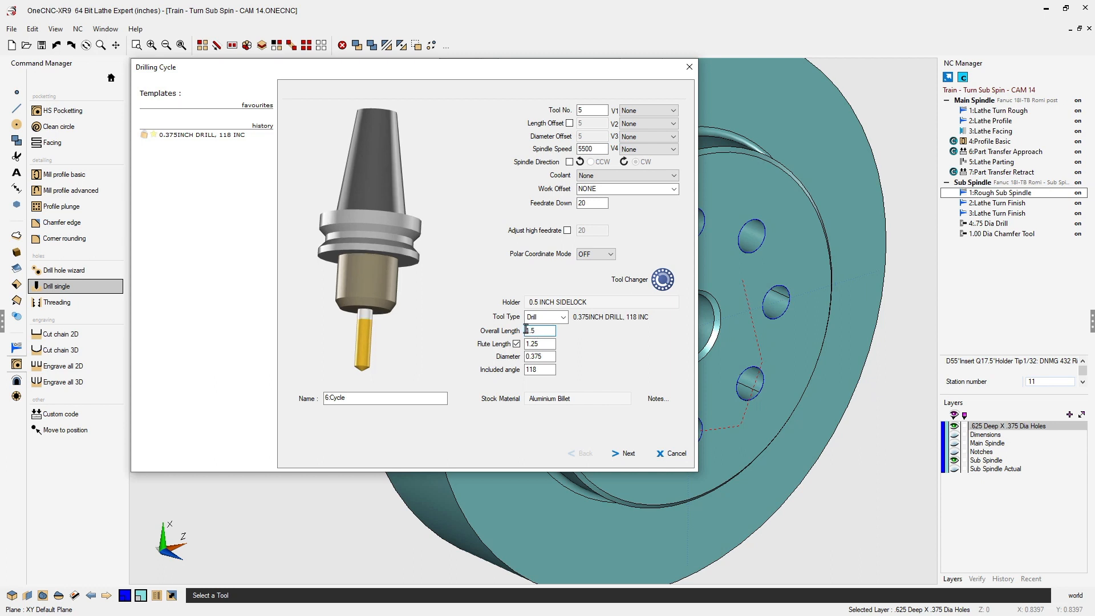
Step: Try the Cat 40 Long Series holder for the drill, and return to the 0.5 INCH SIDELOCK holder
click(559, 303)
click(449, 132)
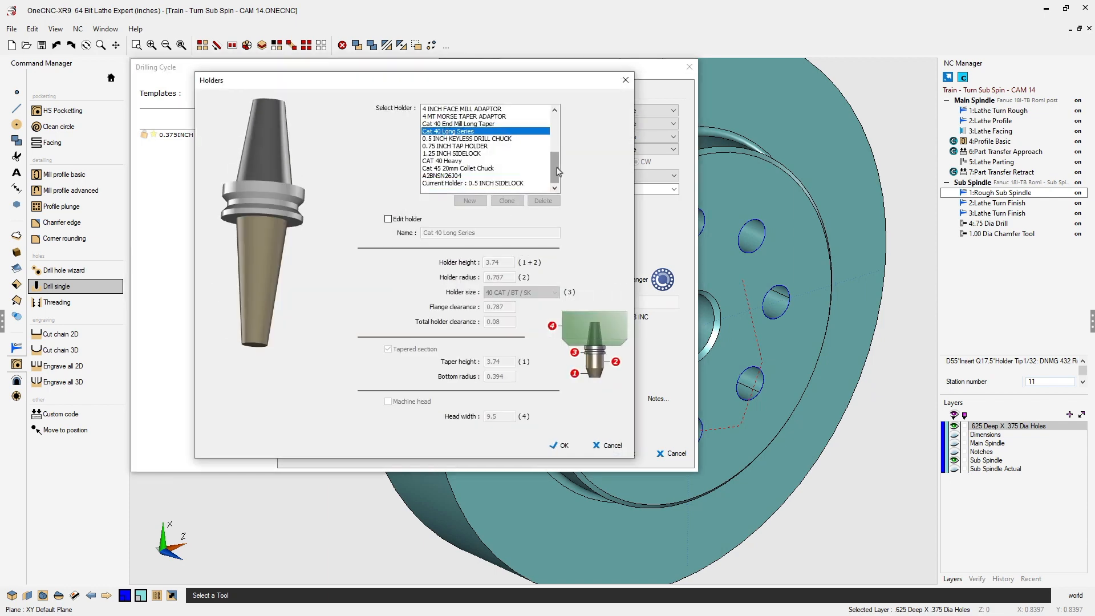
drag(554, 168, 549, 132)
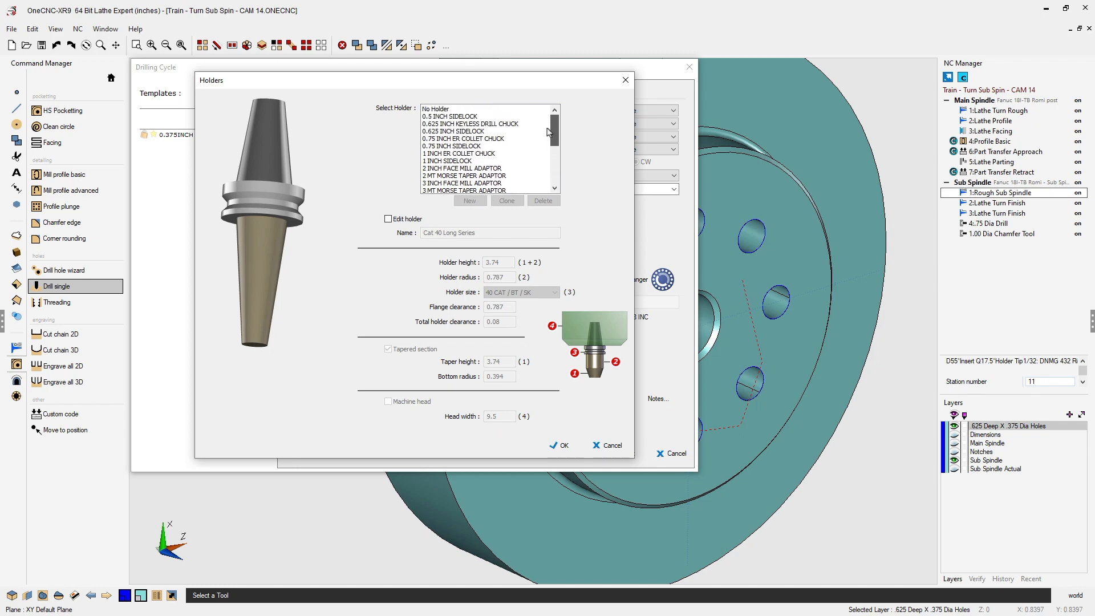
click(462, 117)
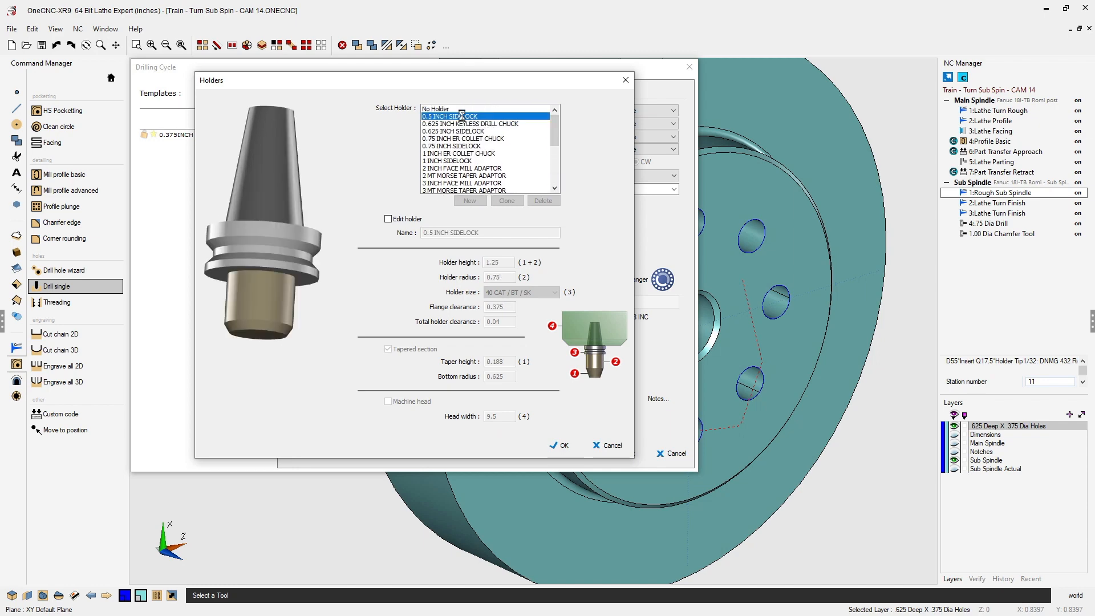
click(561, 445)
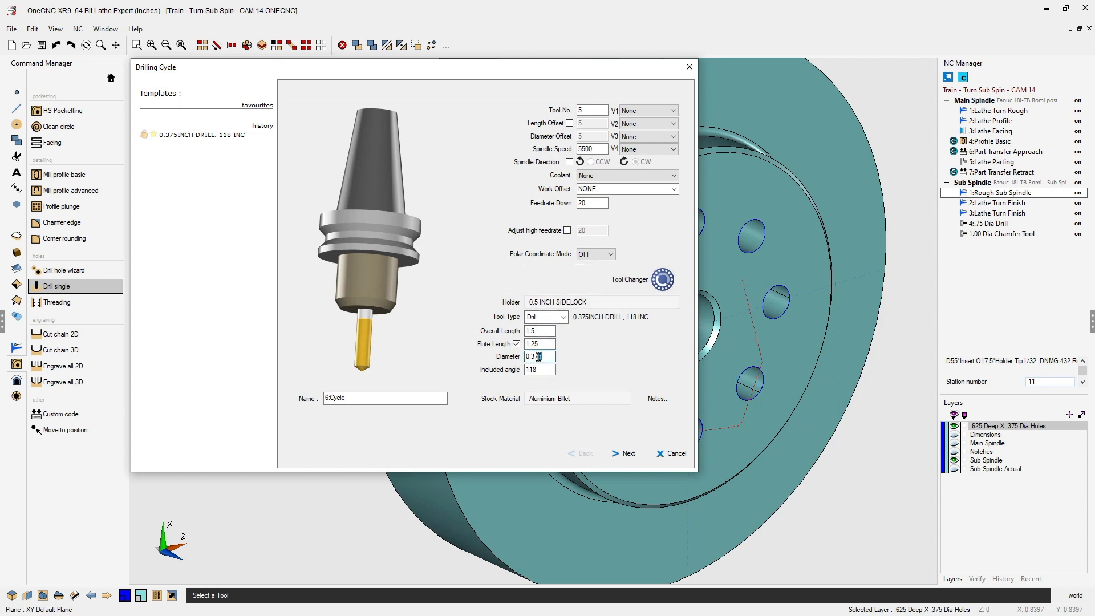
Step: Try a drill diameter of .5, and set it back to .375
drag(541, 357, 526, 355)
text(.5)
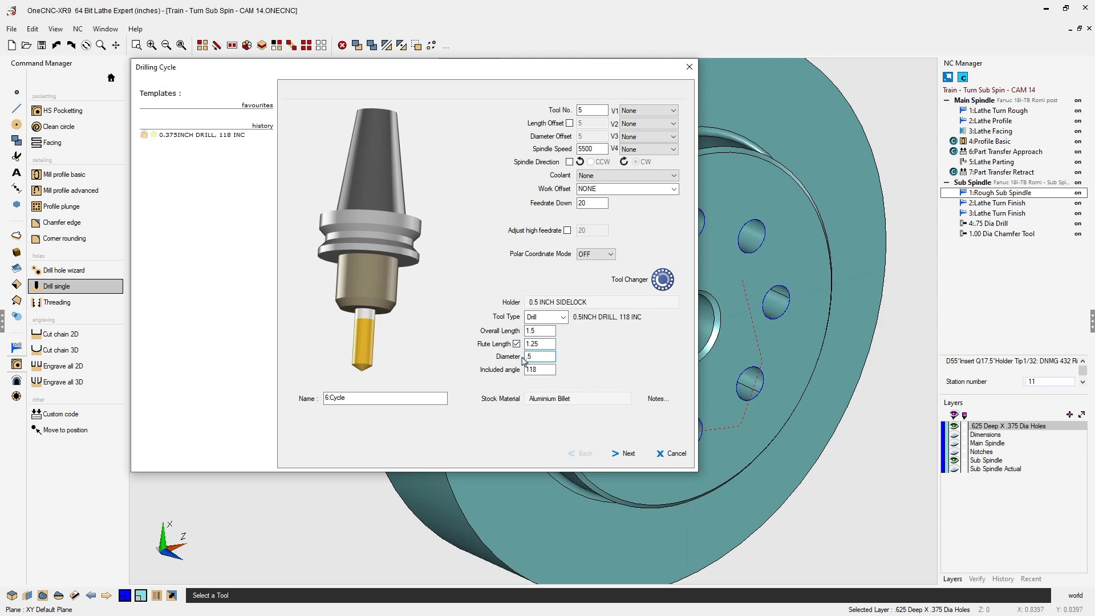
drag(534, 358, 522, 358)
text(.375)
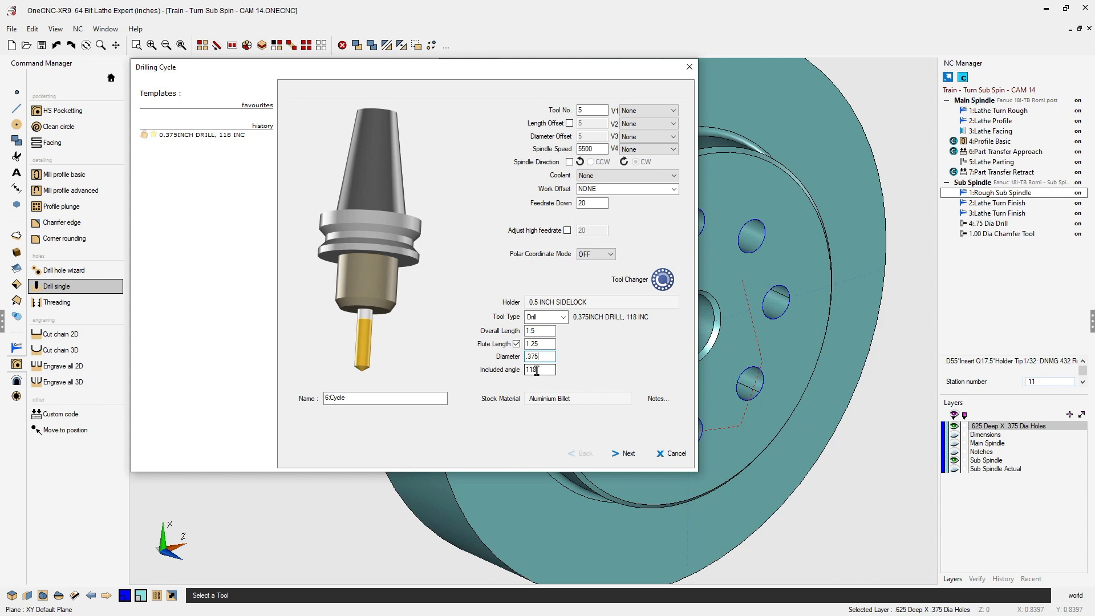
Step: Set the Rapid Z Plane in the drilling cycle's clearance settings to .5
click(629, 455)
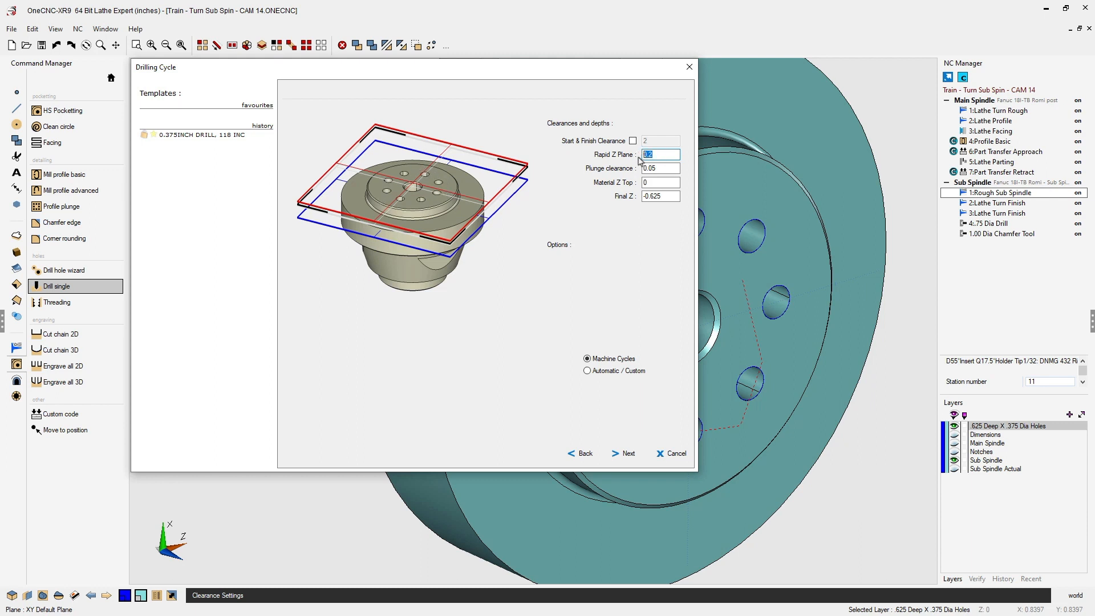
text(1)
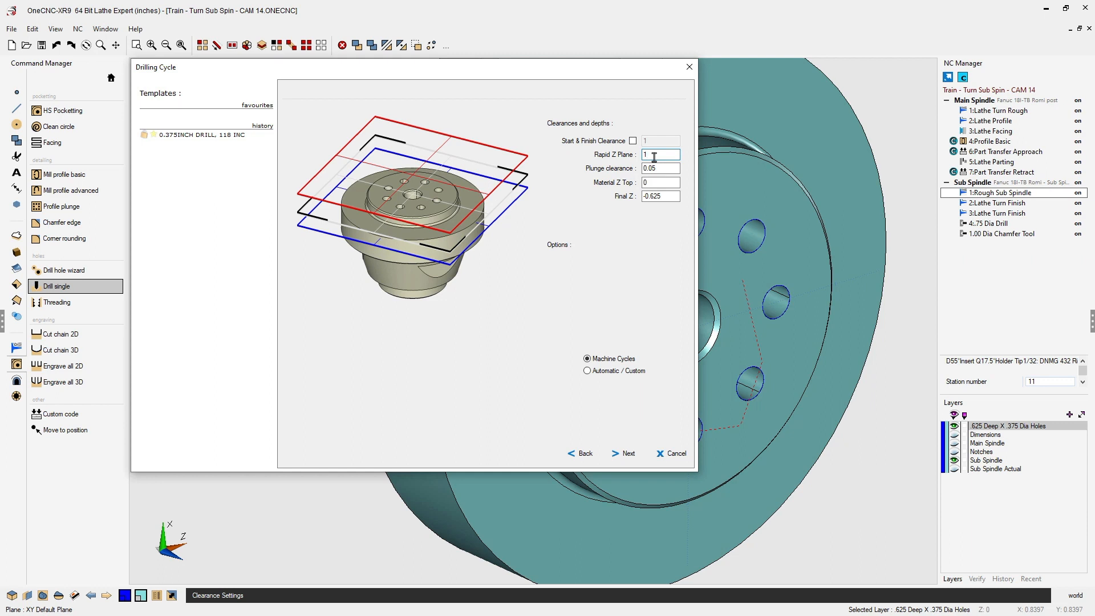
drag(654, 158, 637, 161)
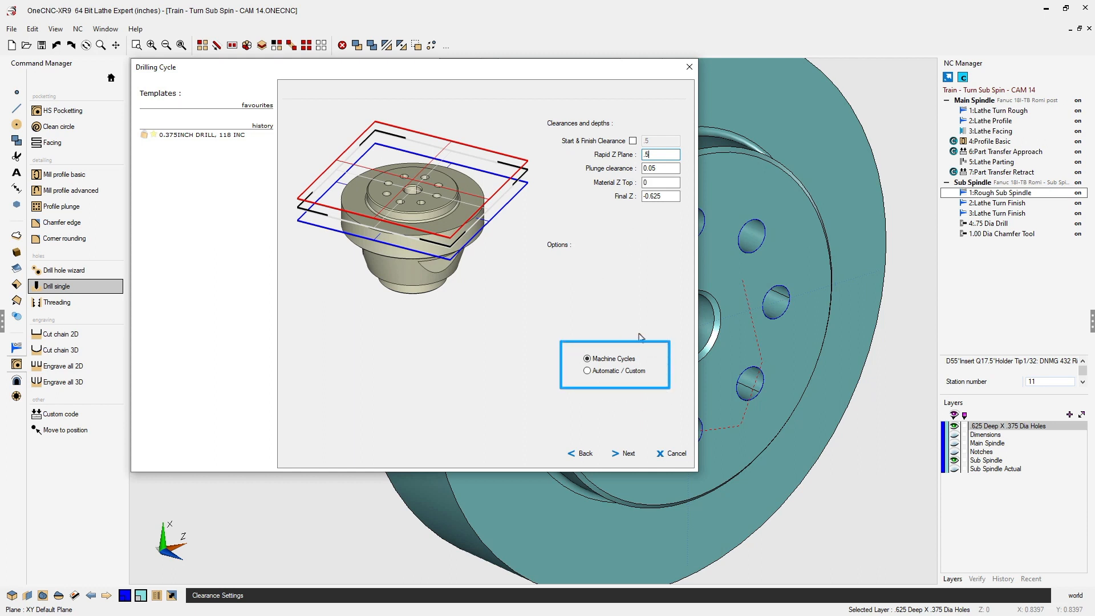
Step: Try the Automatic / Custom drilling option, and switch back to Machine Cycles
click(591, 370)
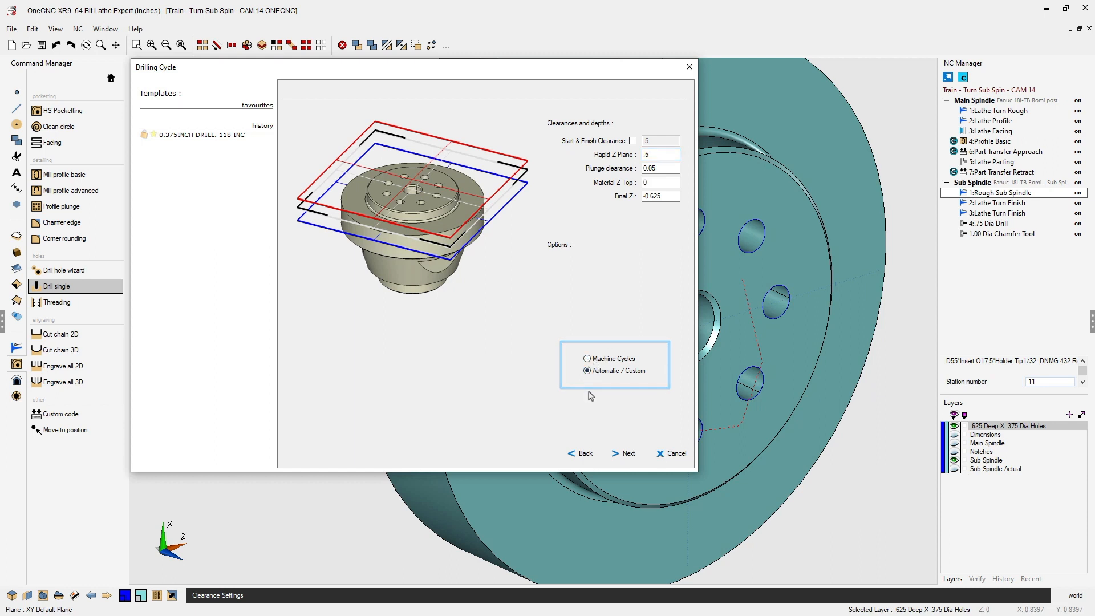
click(587, 358)
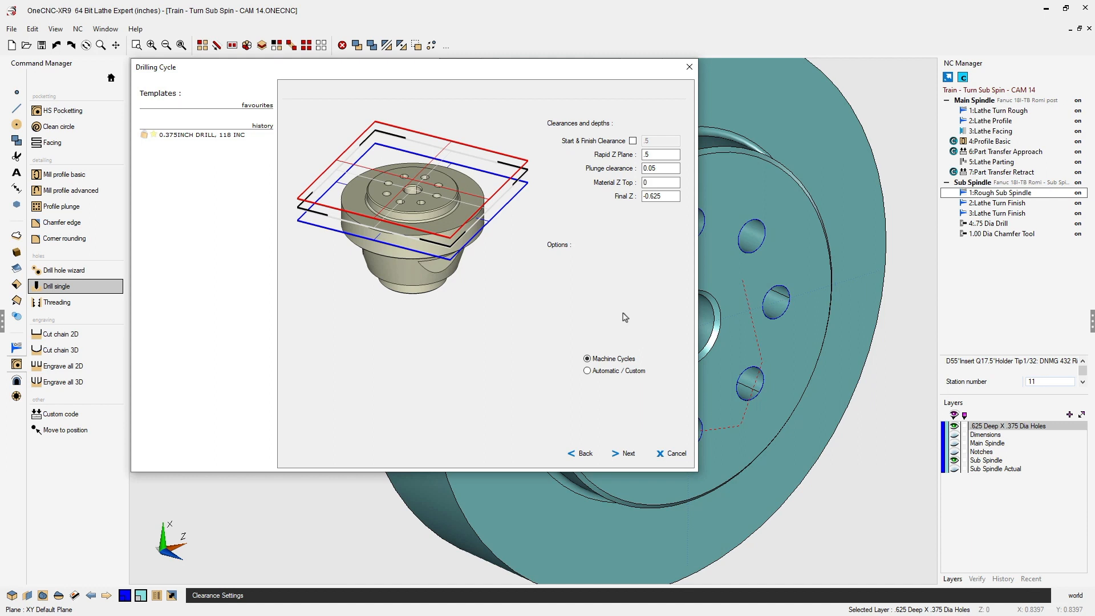
click(587, 371)
click(588, 359)
Step: Choose the G83 Deep Hole Drilling Cycle from the machine cycles
click(627, 454)
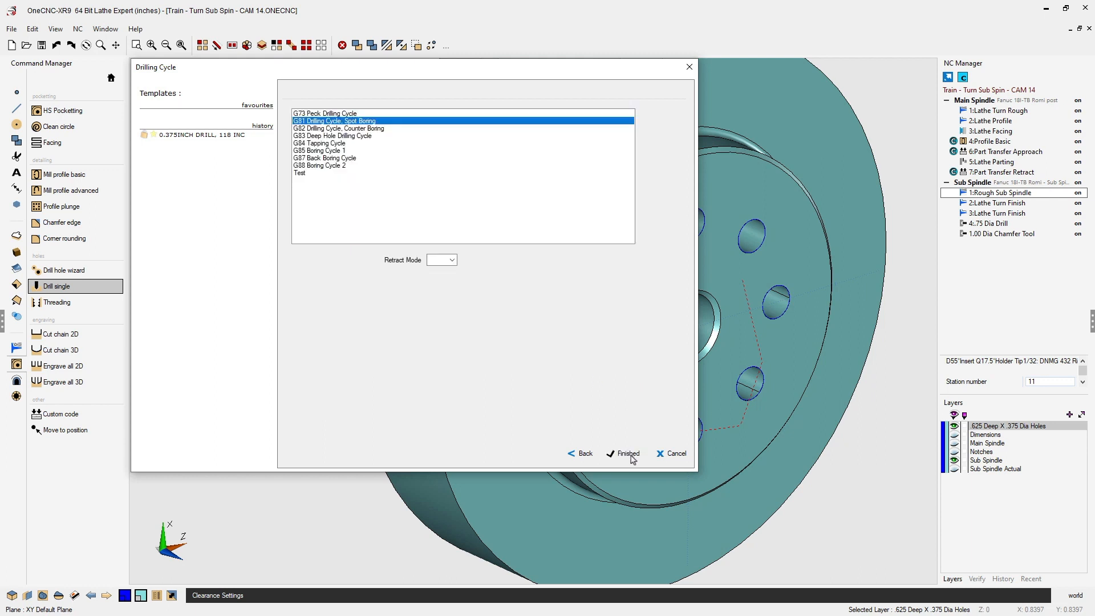
click(317, 129)
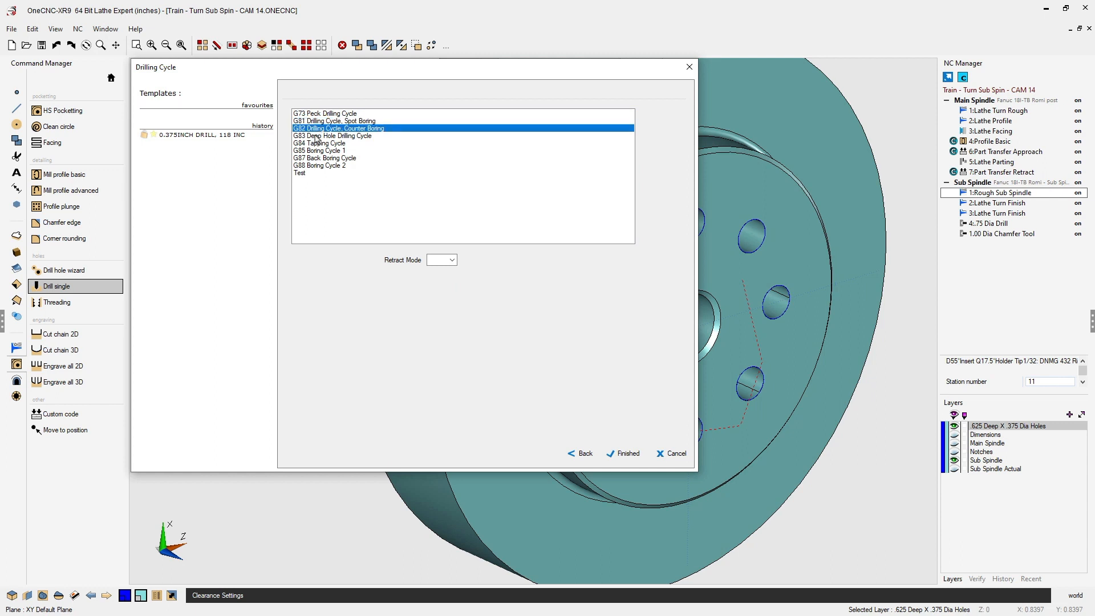
click(317, 136)
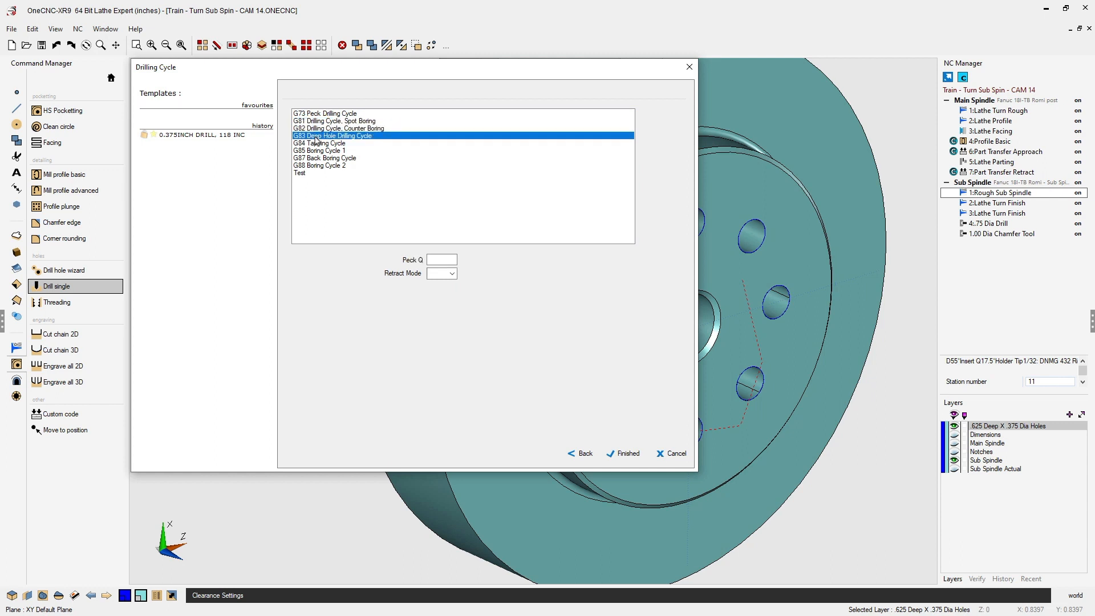
Step: Examine the drilling types and retract settings offered by the Automatic / Custom option
click(585, 454)
click(587, 372)
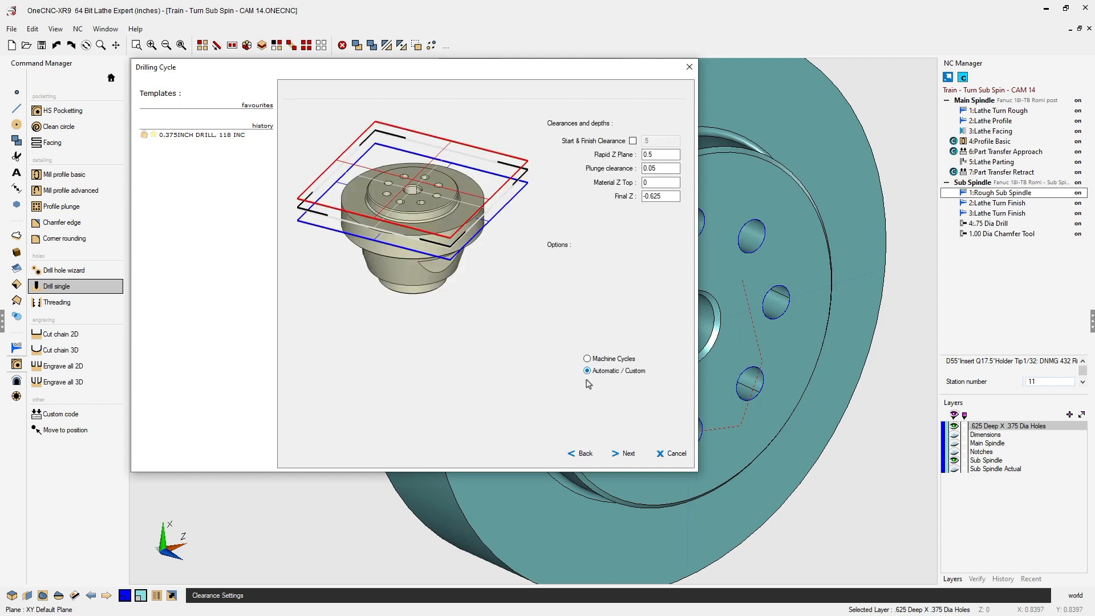
click(627, 454)
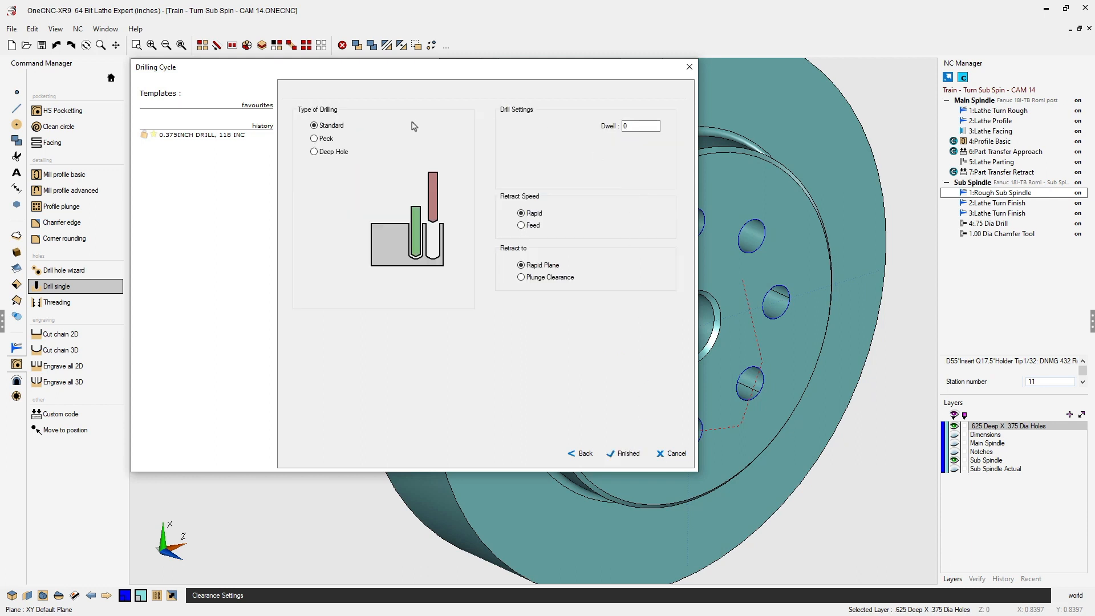
click(587, 454)
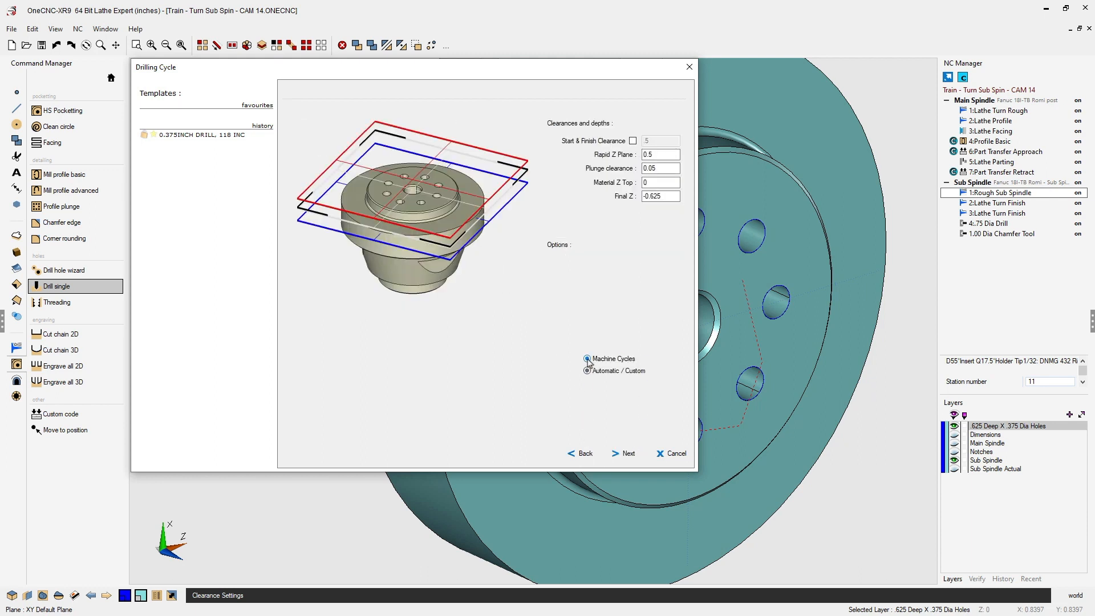
Step: Set the G83 cycle's Peck Q to .2 and finish the drilling operation
click(629, 454)
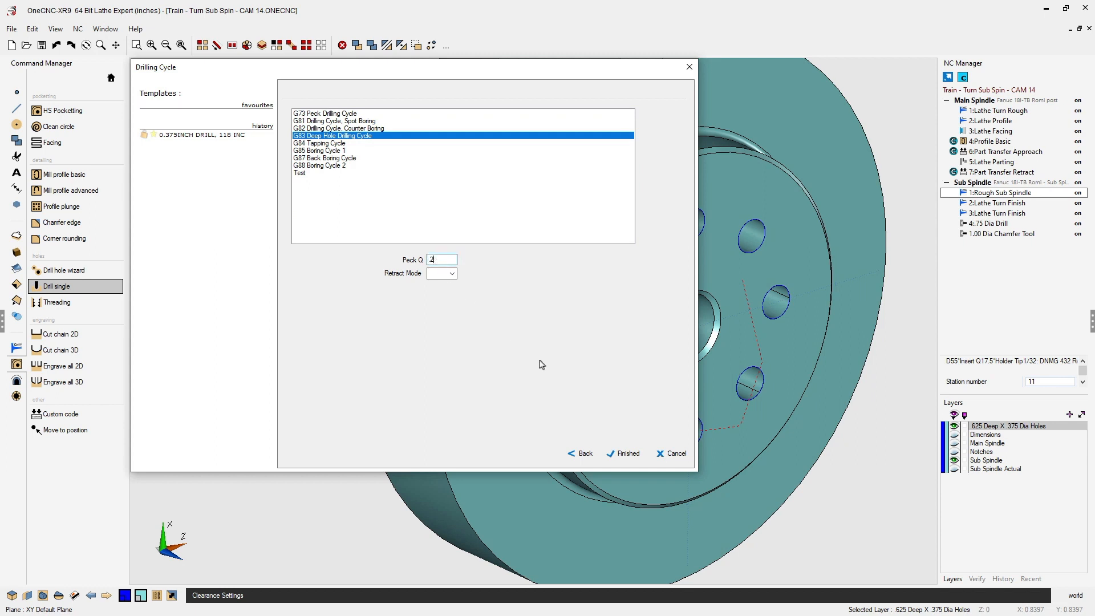
click(627, 455)
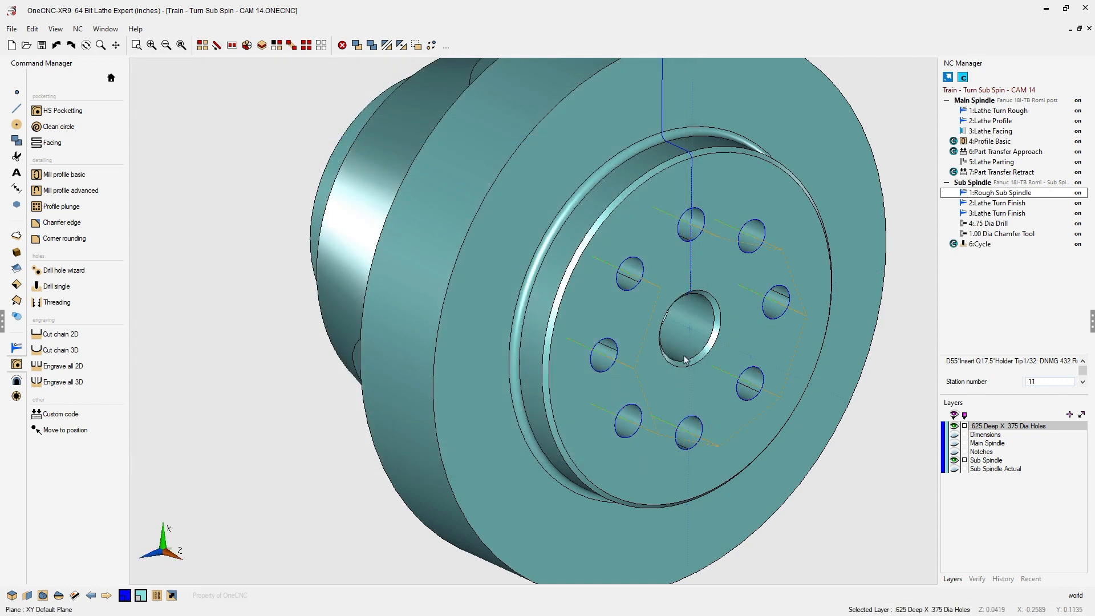
Step: Simulate the Sub Spindle group with rest material to examine the turning and the drilling of the face holes
scroll(694, 354, down, 3)
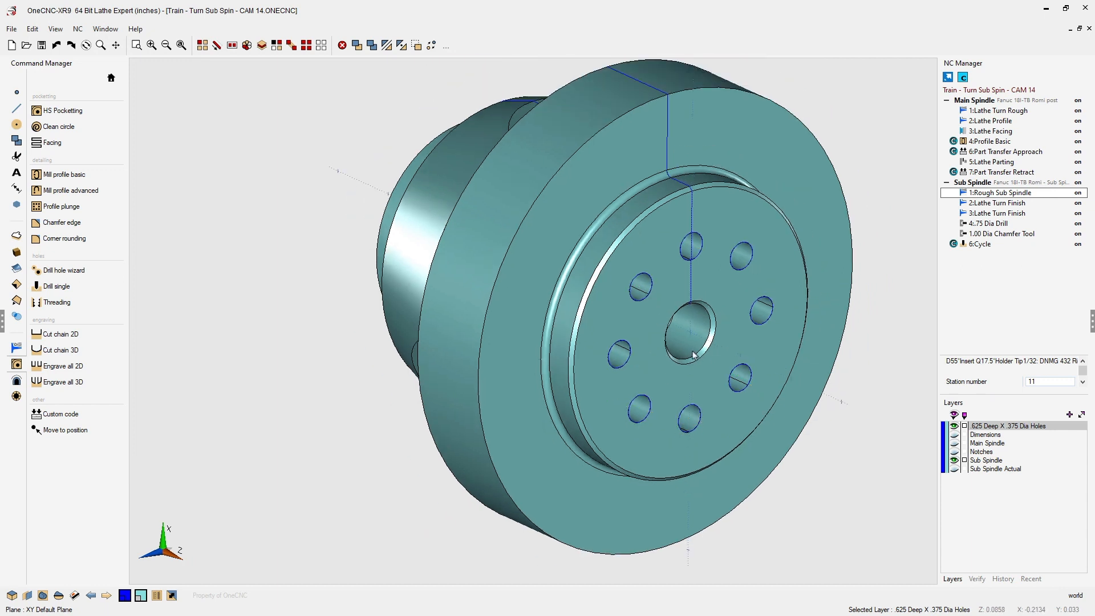
middle_drag(719, 332, 638, 339)
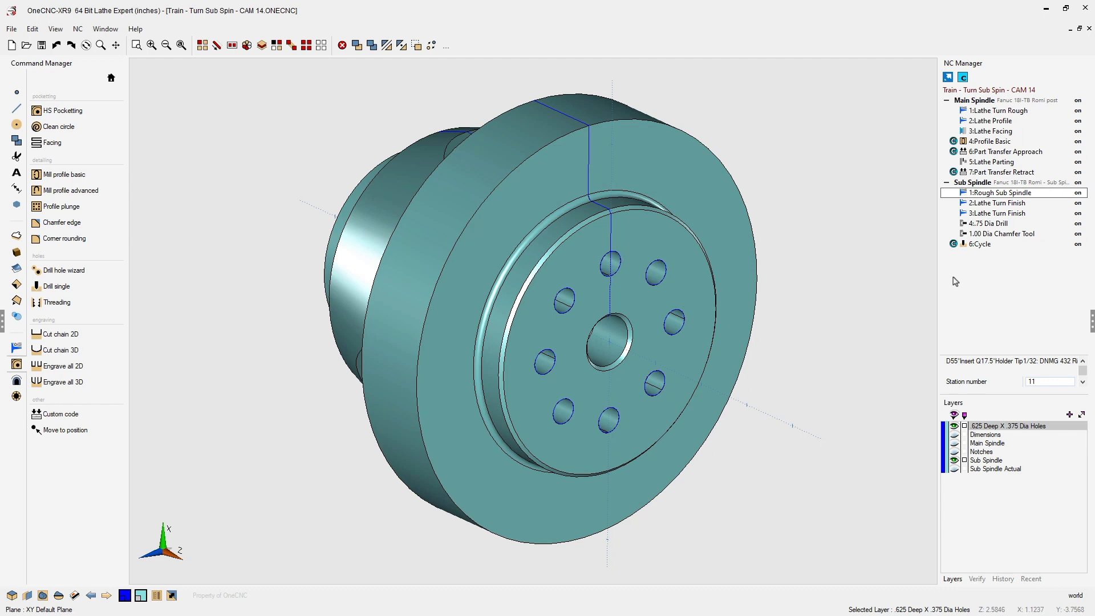
right_click(991, 186)
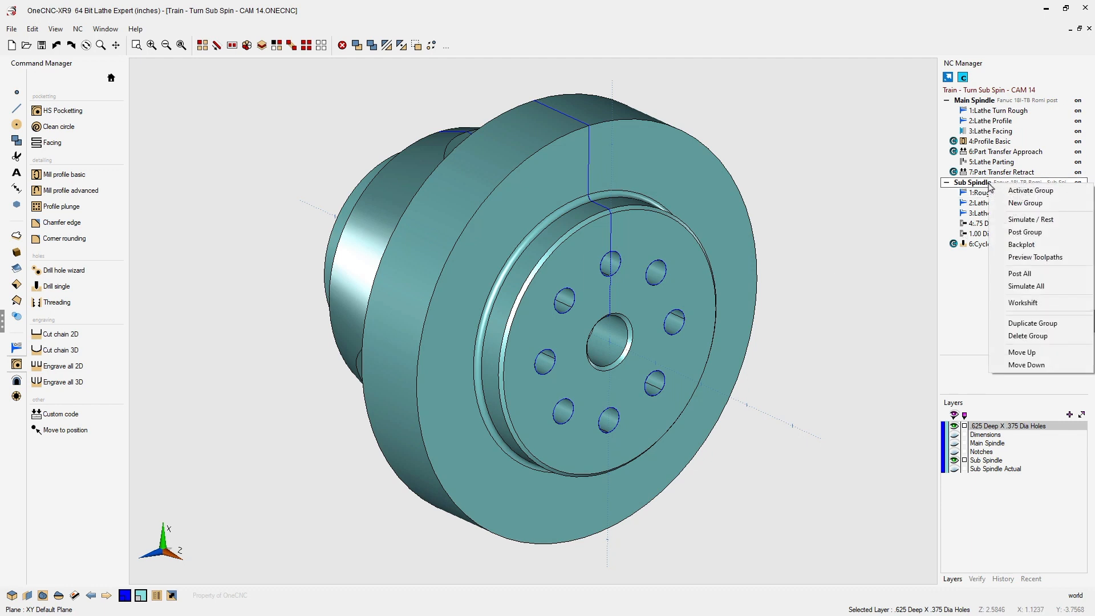
click(1020, 220)
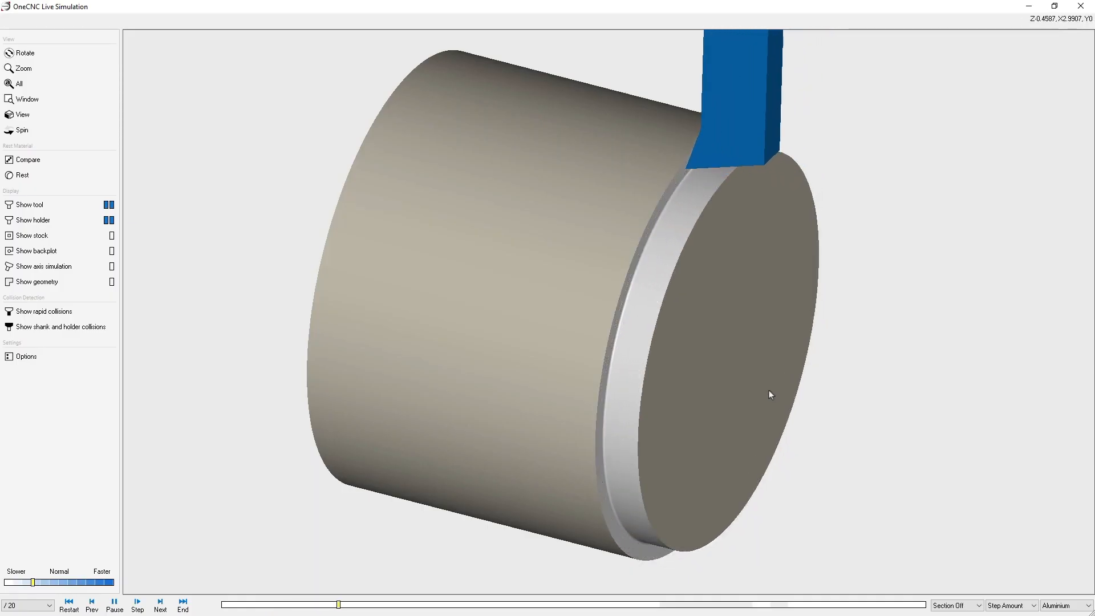
mouse_move(769, 390)
middle_down()
mouse_move(727, 390)
mouse_move(684, 410)
mouse_move(724, 386)
mouse_move(781, 384)
middle_up()
scroll(780, 385, up, 1)
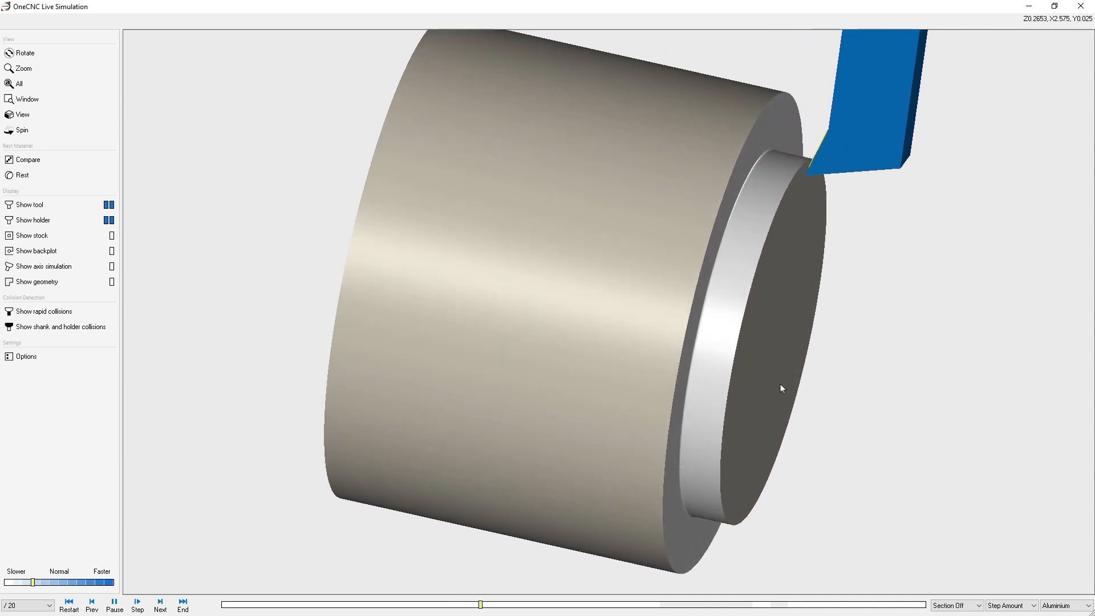
scroll(772, 386, down, 1)
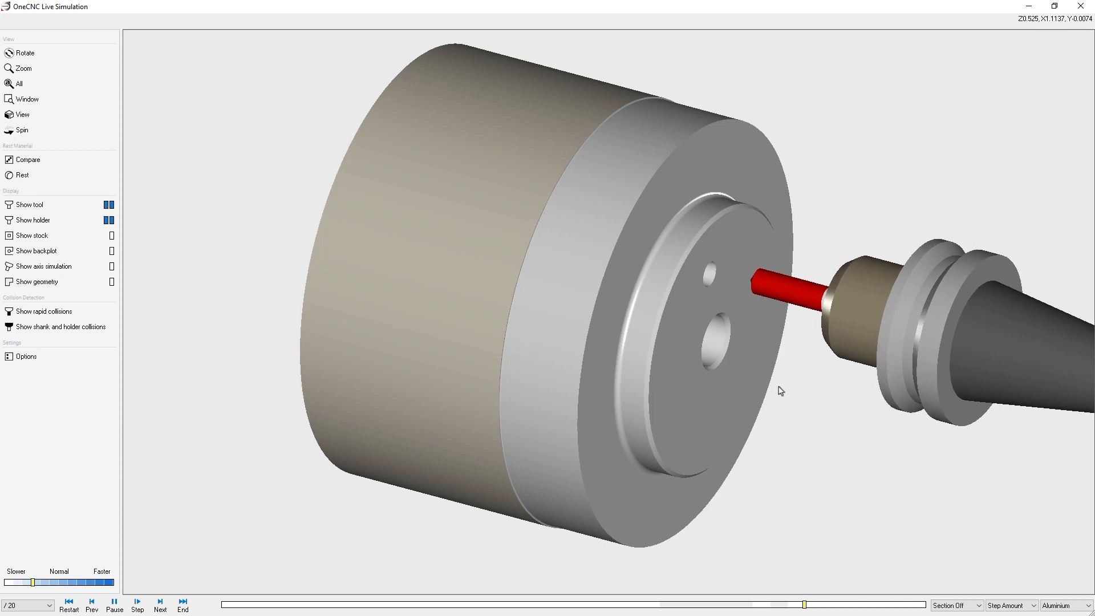
Step: Raise the simulation speed to /5 and examine the drilling of the remaining face holes and the finished sub spindle face
click(42, 582)
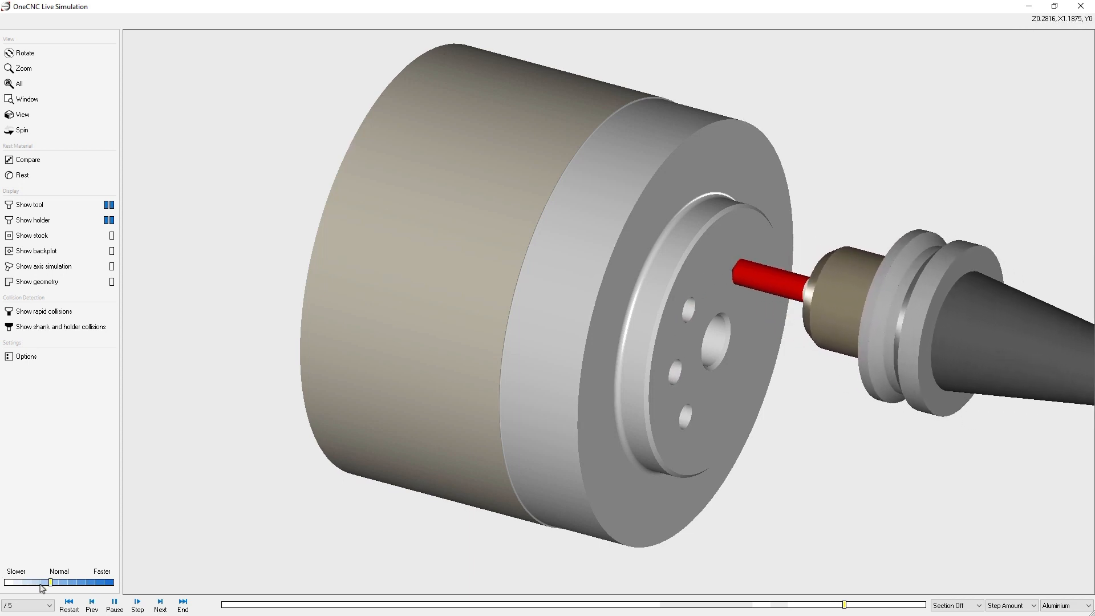
middle_drag(668, 501, 673, 489)
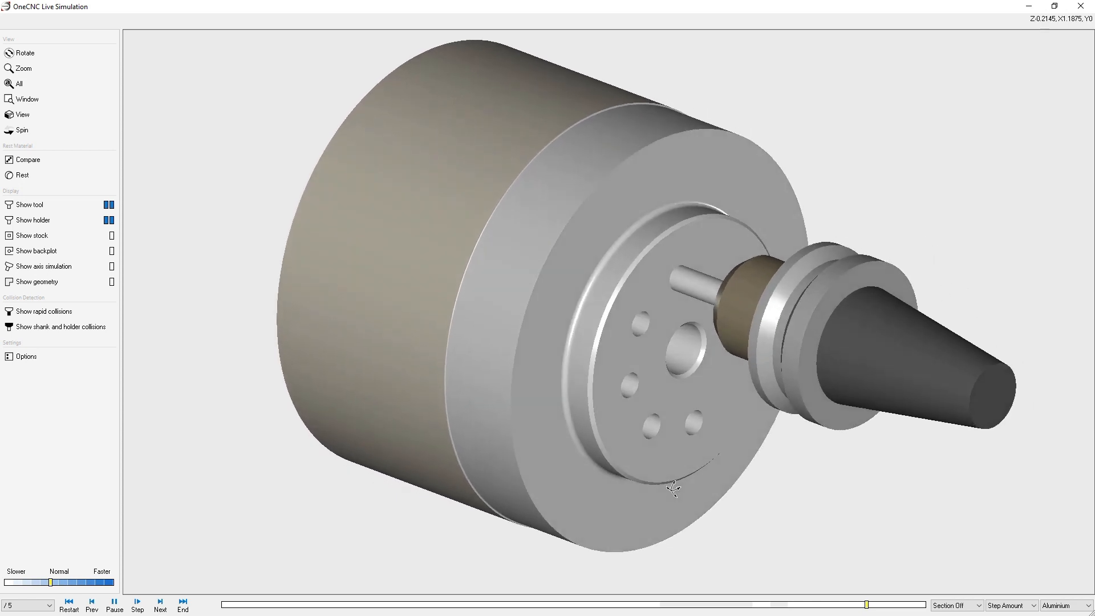
scroll(683, 488, up, 2)
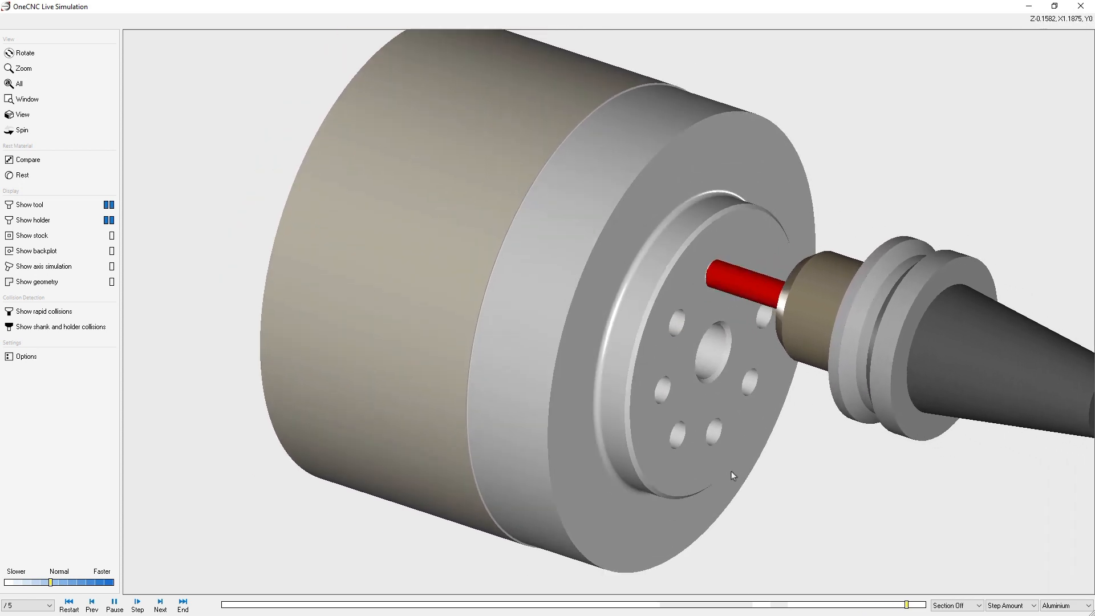
scroll(731, 471, down, 1)
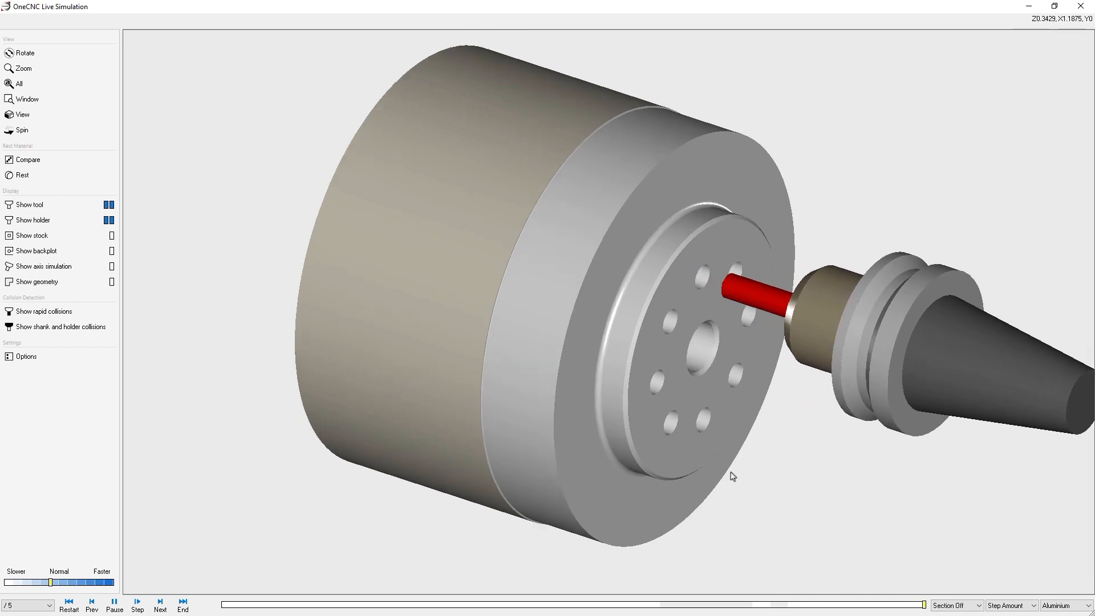
scroll(732, 476, down, 1)
middle_drag(748, 462, 721, 457)
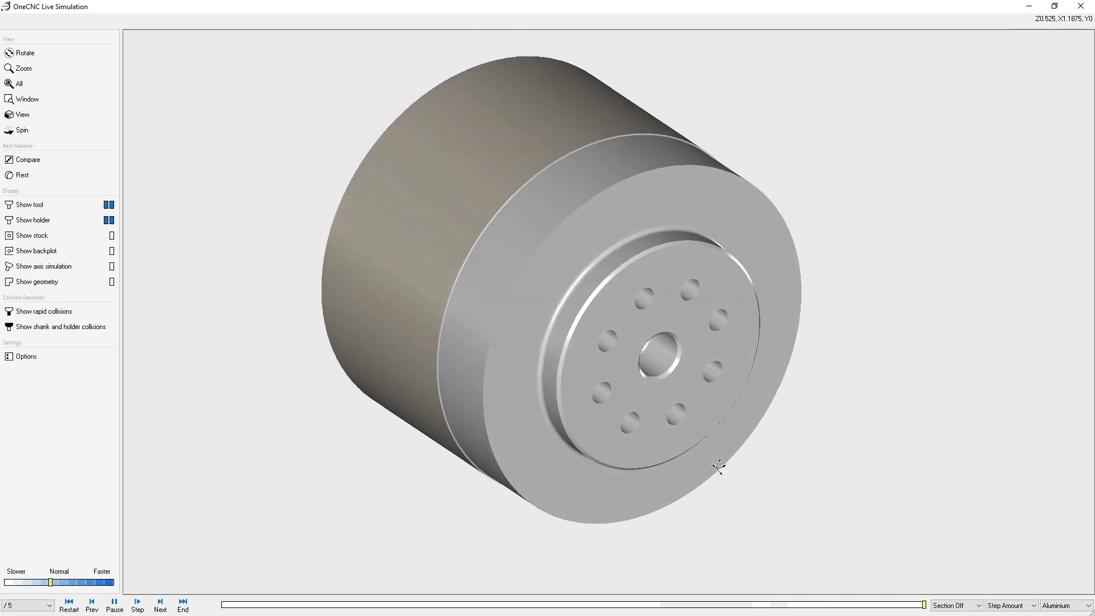
scroll(689, 408, up, 2)
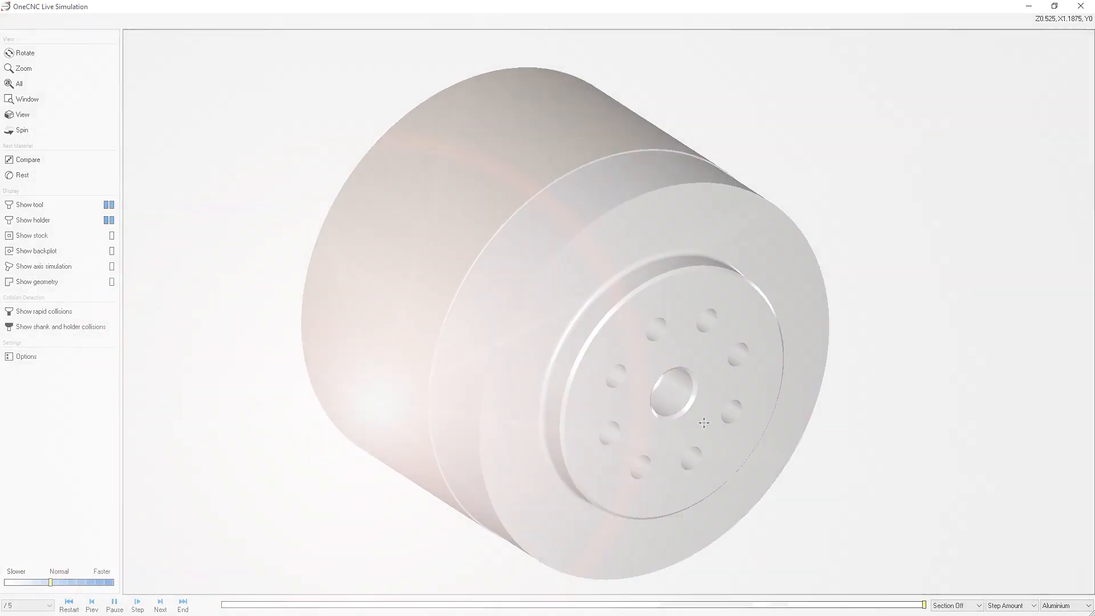